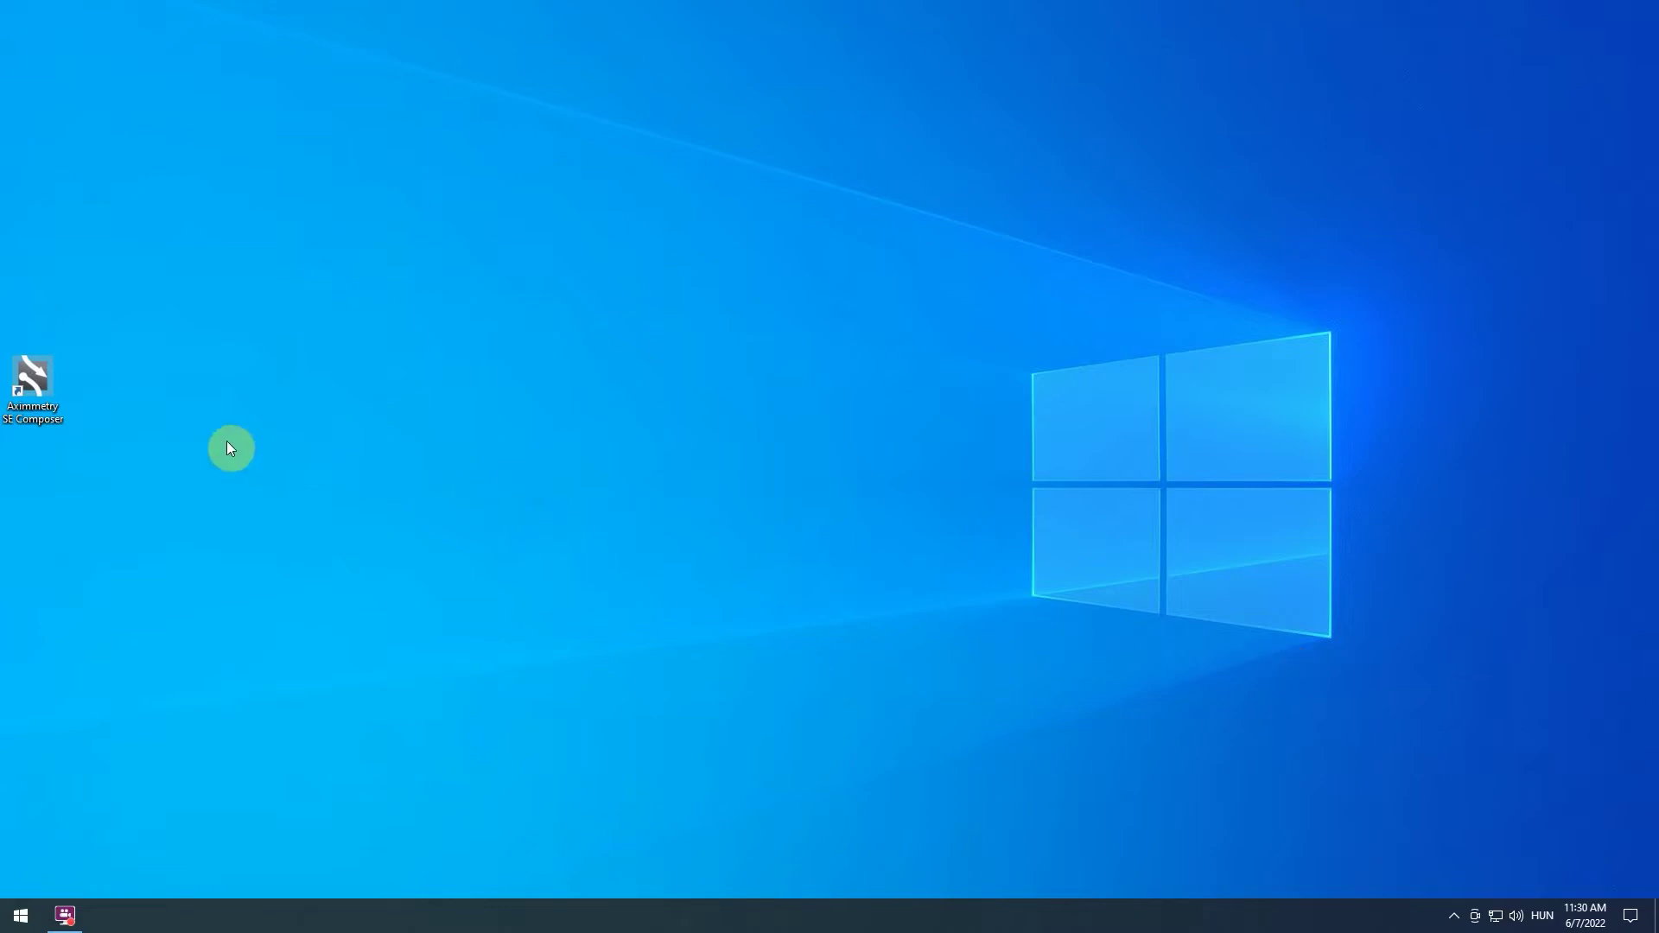
Step: Start Aximmetry SE Composer and open News Room - VirtualCam_3-Cam.xcomp from the News Room folder of the Studio project
{"action": "double_click", "coordinate": [32, 389]}
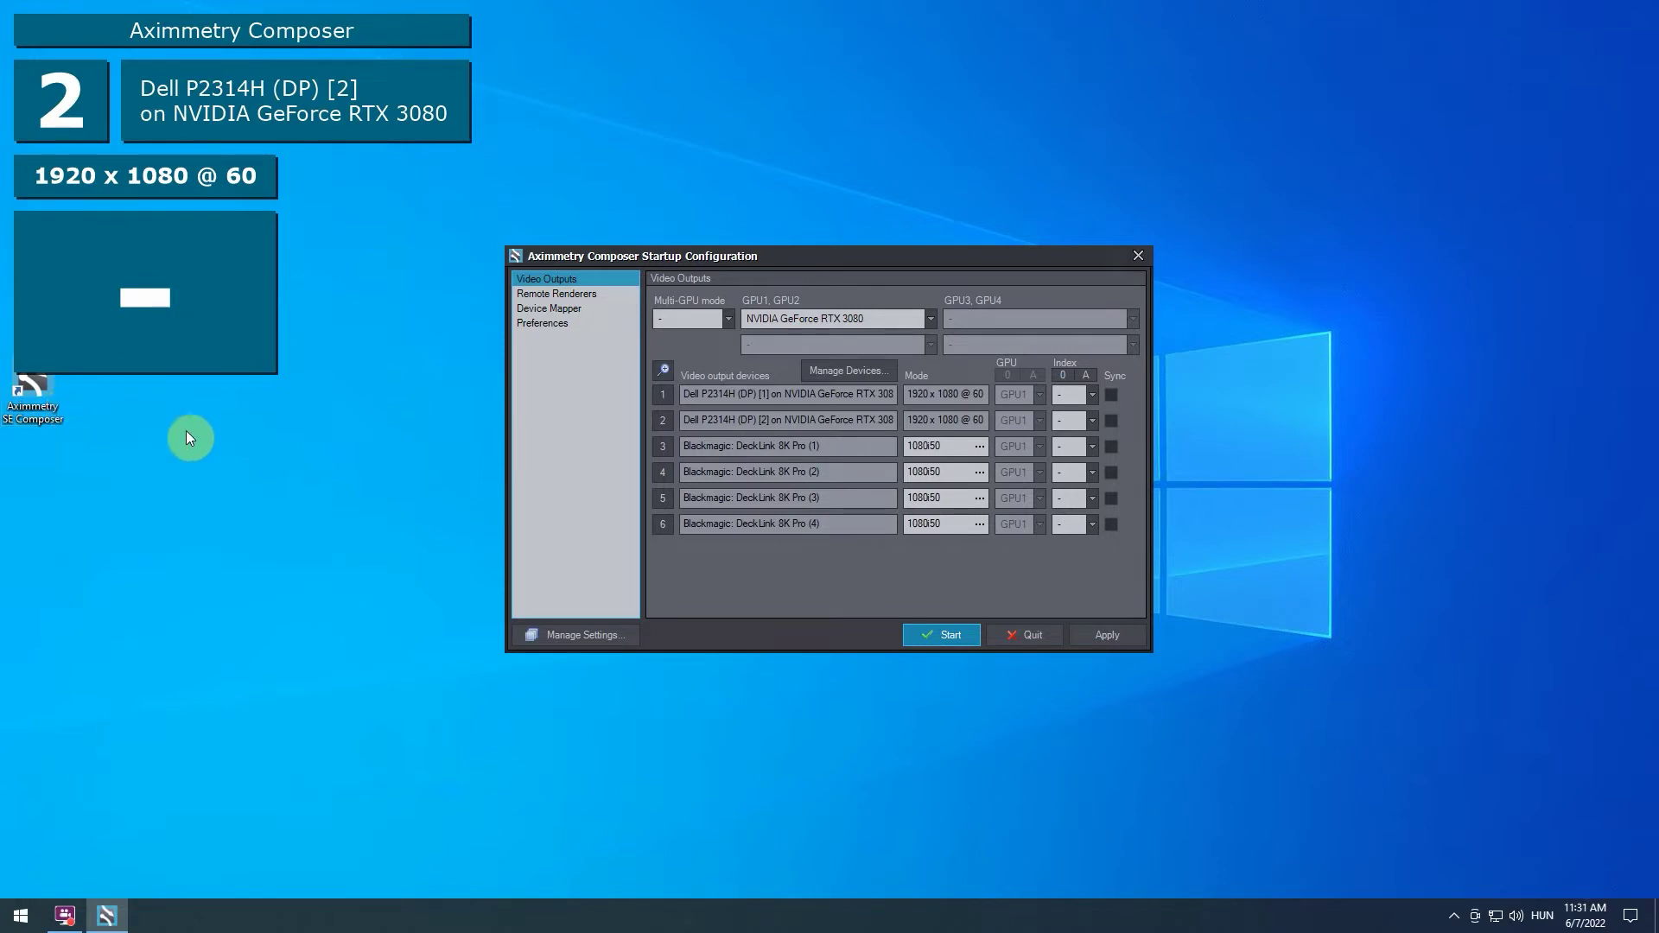
{"action": "left_click", "coordinate": [945, 633]}
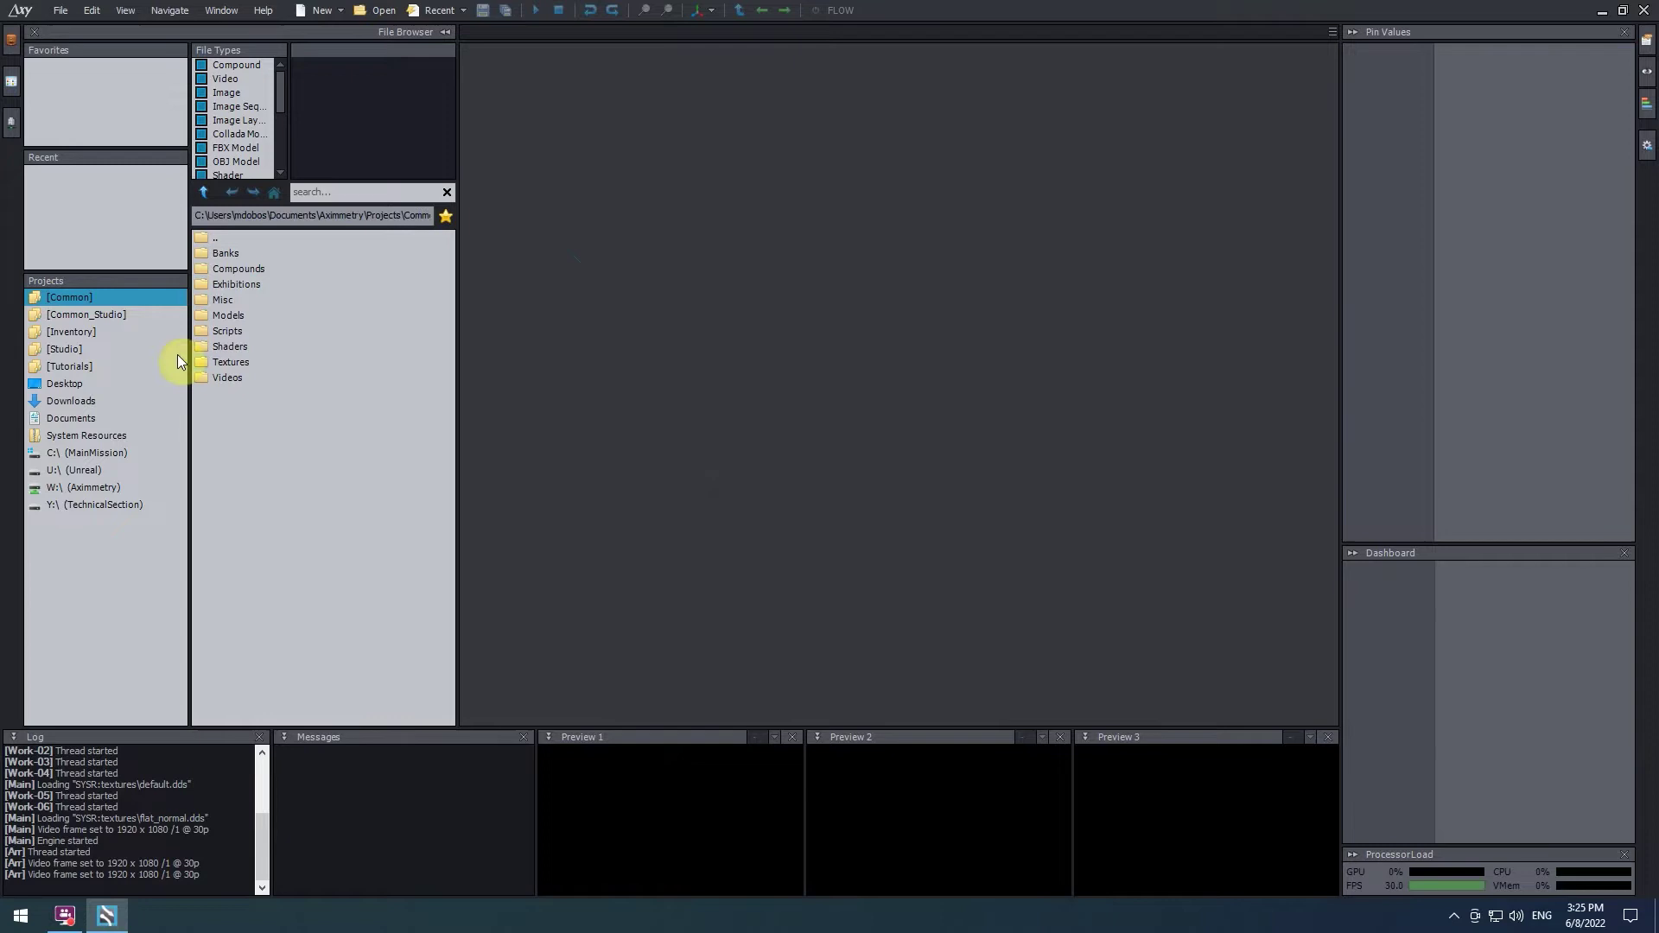
{"action": "left_click", "coordinate": [59, 348]}
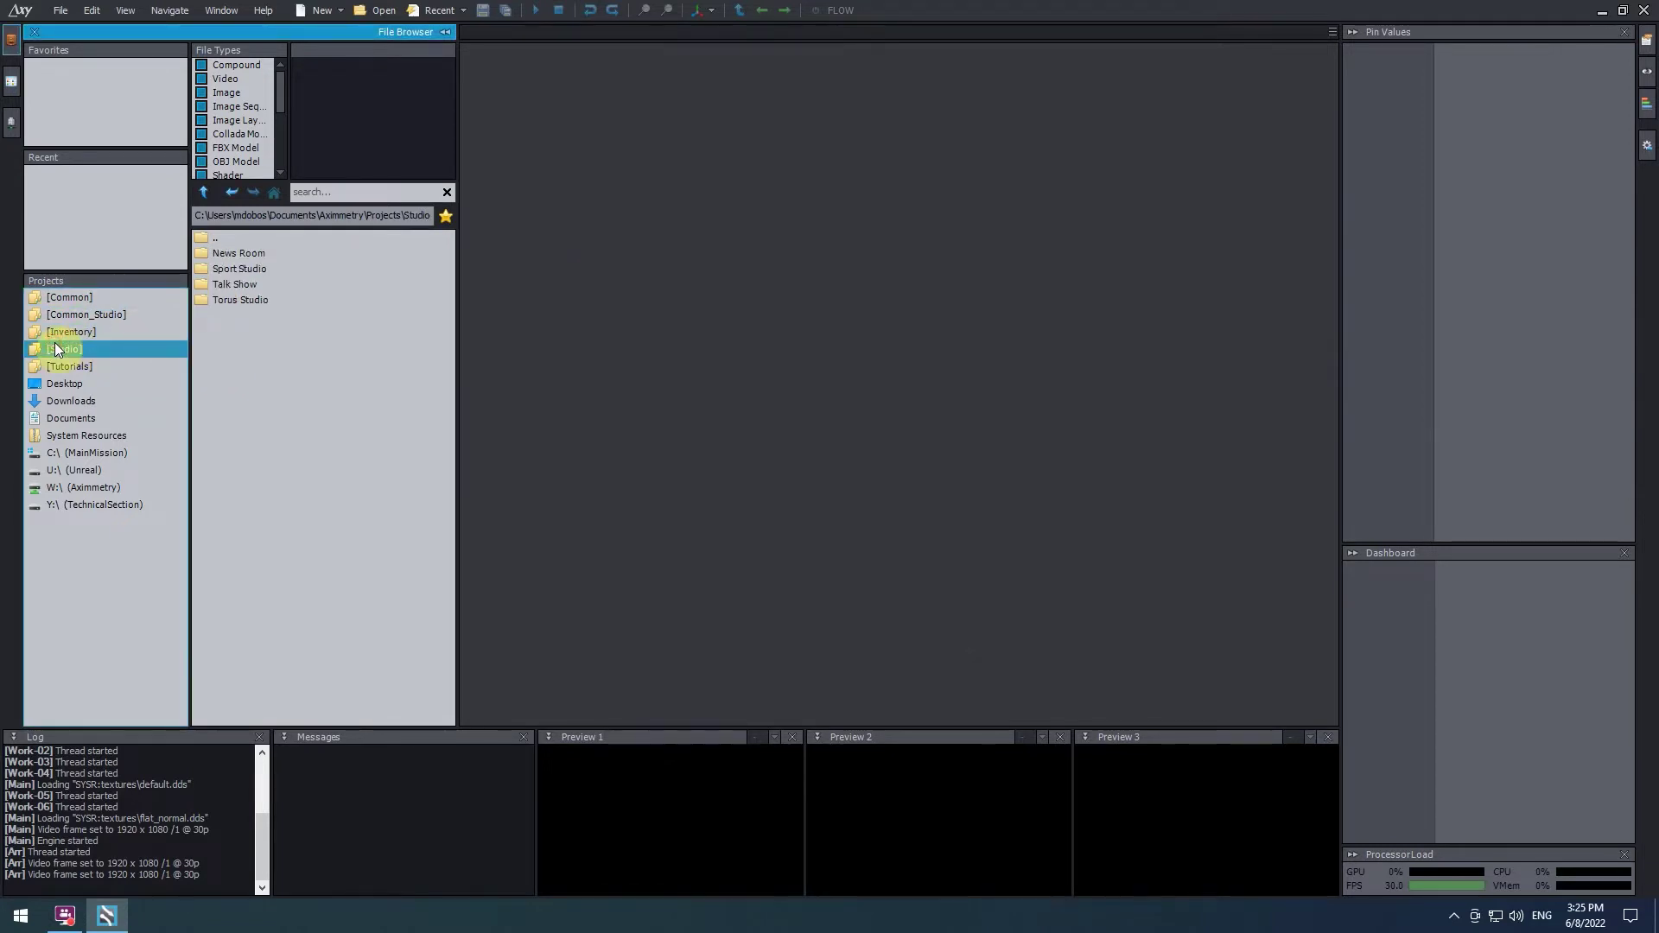
{"action": "double_click", "coordinate": [292, 257]}
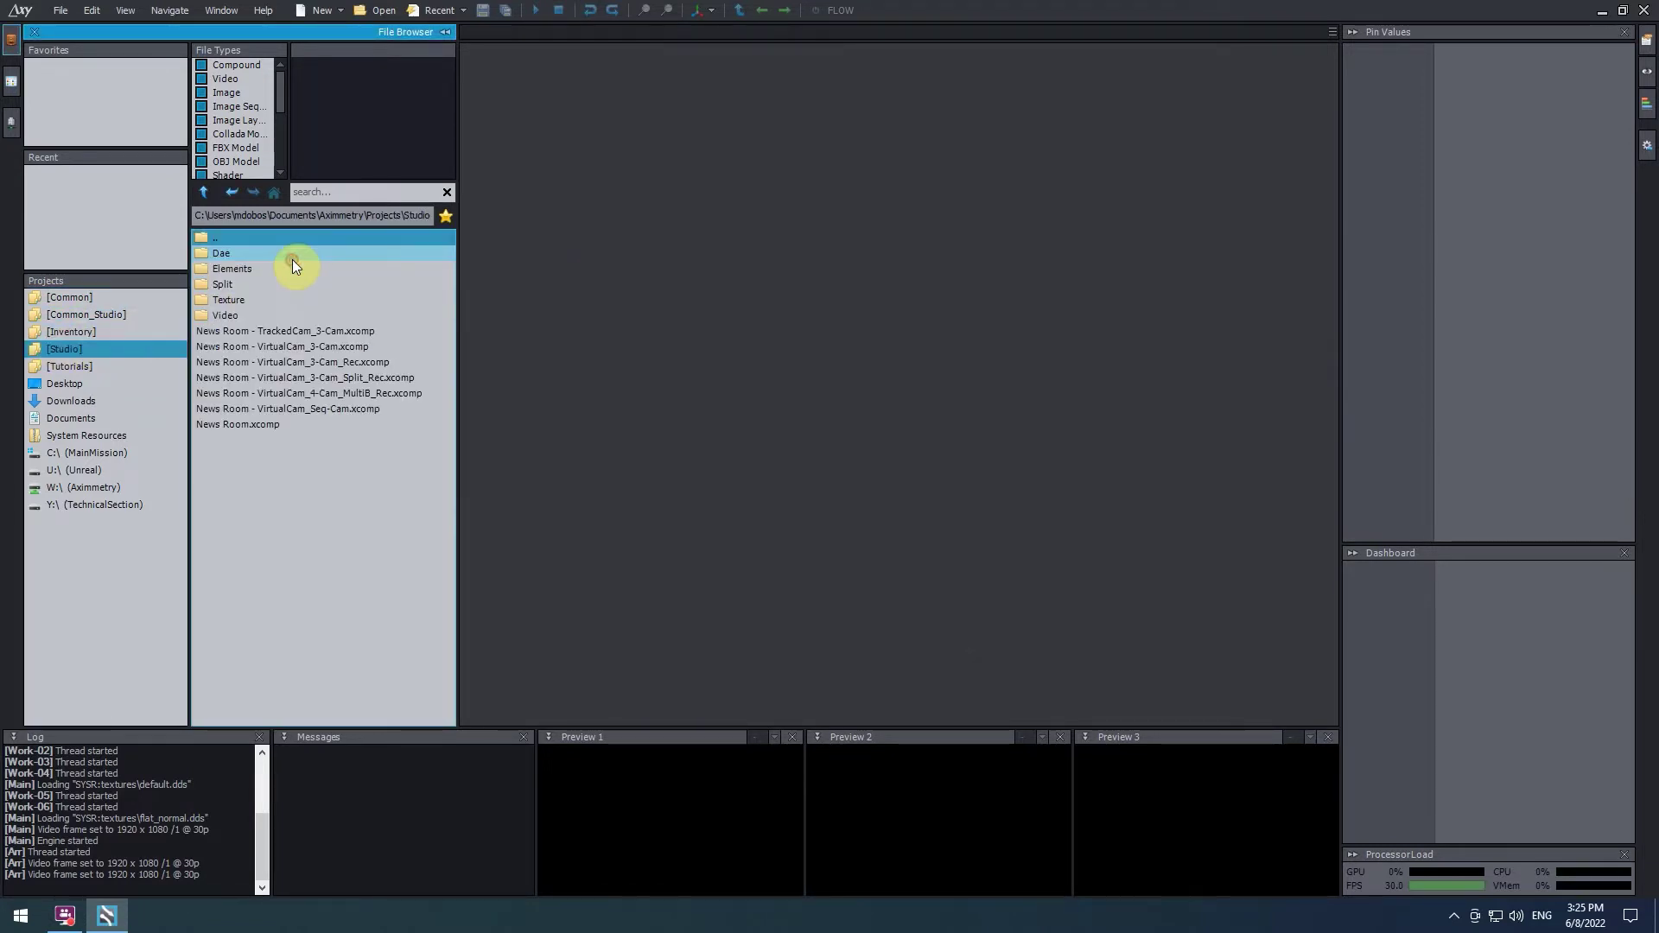
{"action": "double_click", "coordinate": [292, 345]}
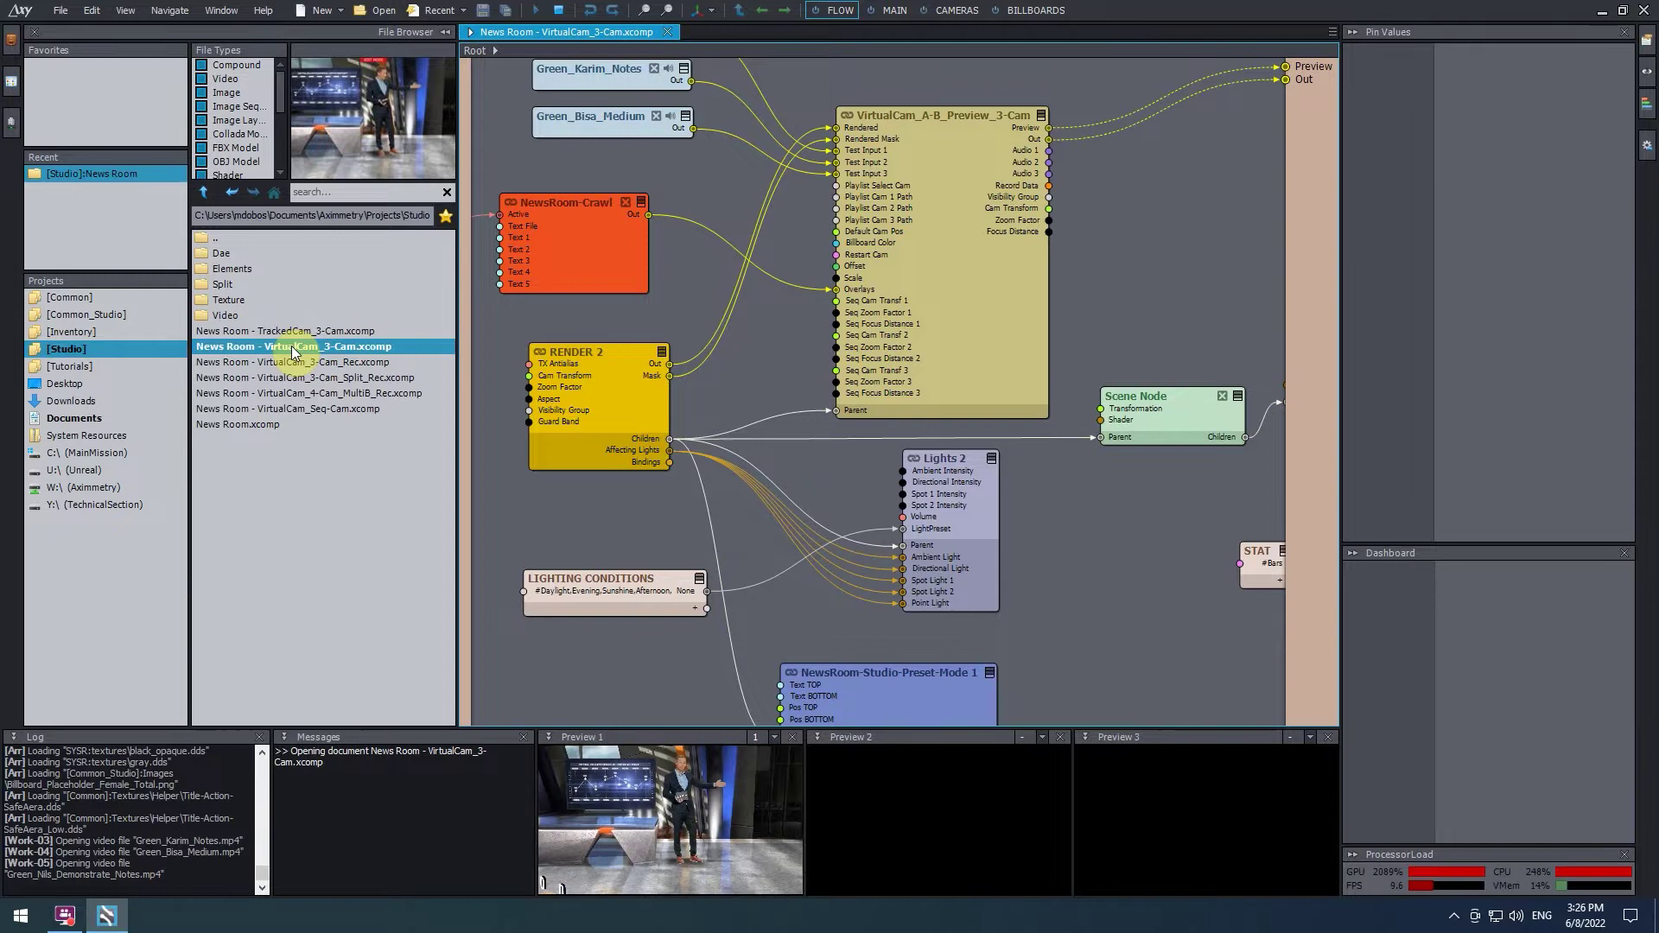
Step: Reduce the layout to the single Preview 1 pane, enlarge that preview and collapse the File Browser
{"action": "left_click", "coordinate": [1327, 737]}
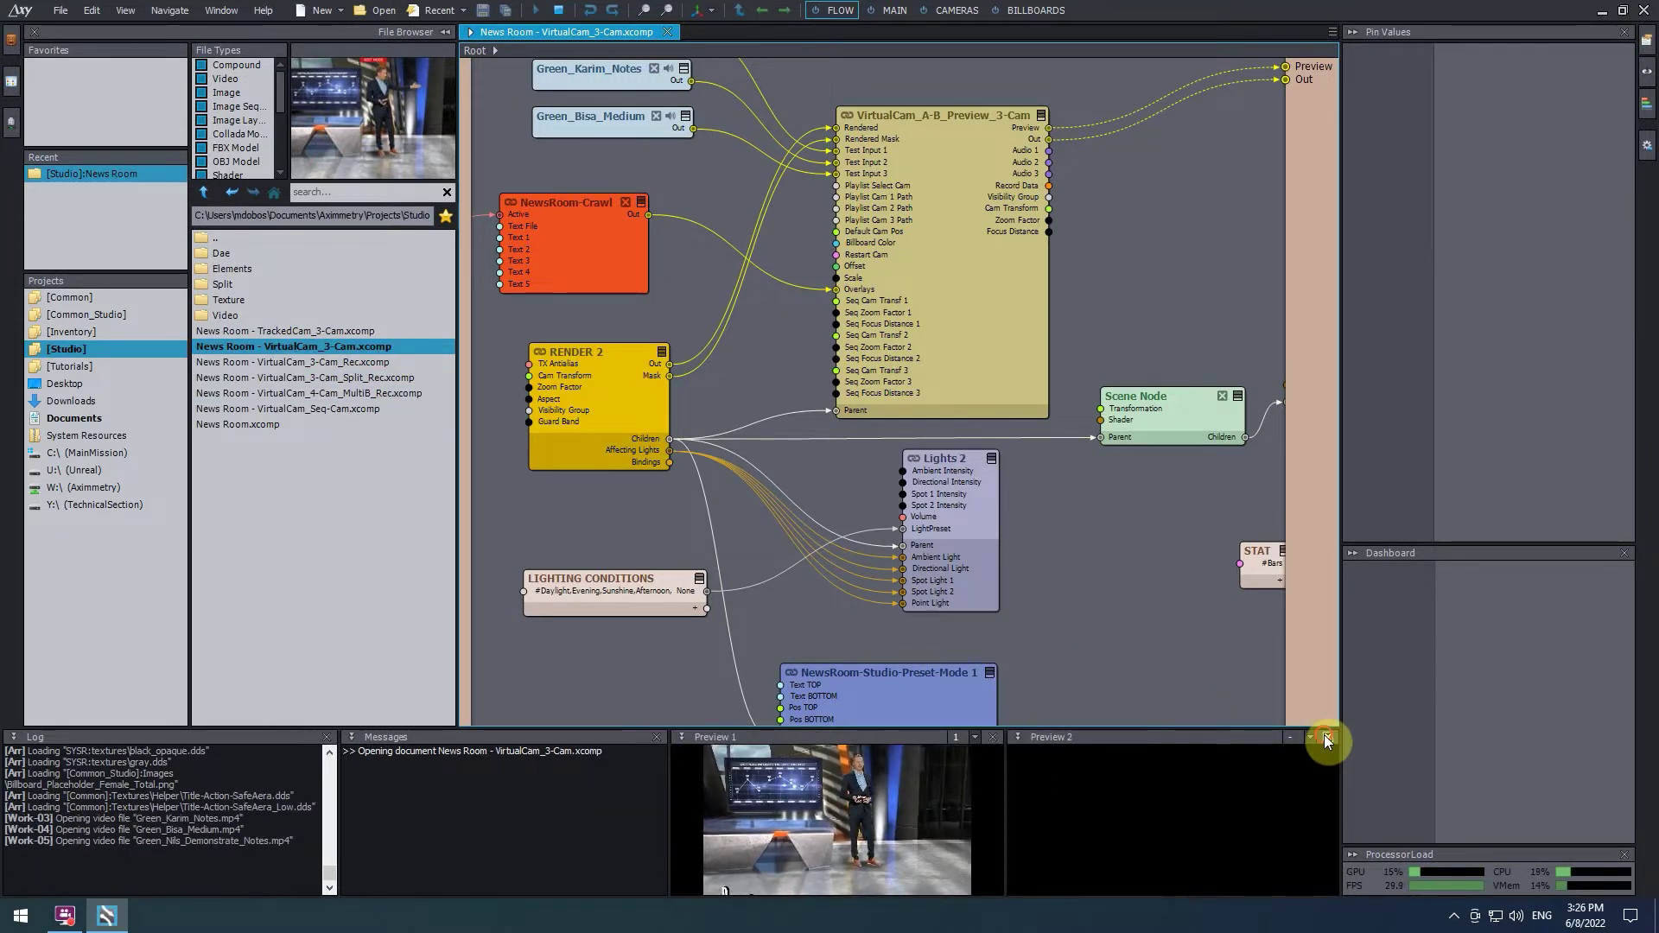
{"action": "left_click", "coordinate": [1327, 738]}
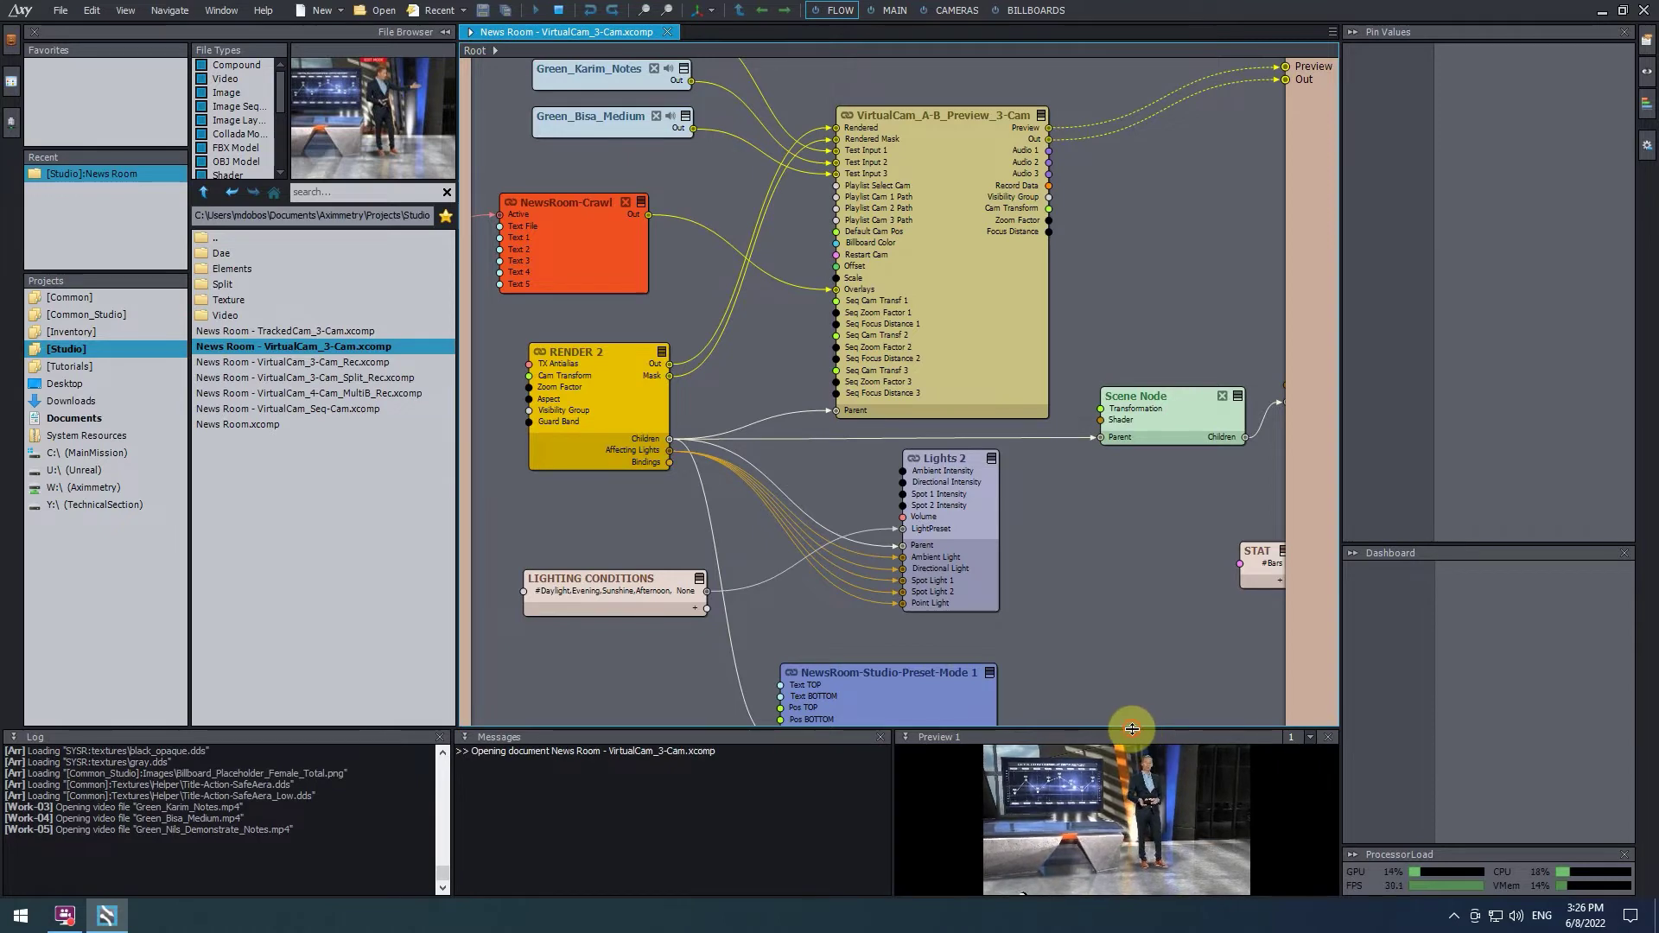
{"action": "left_click_drag", "start_coordinate": [1129, 729], "coordinate": [1100, 547]}
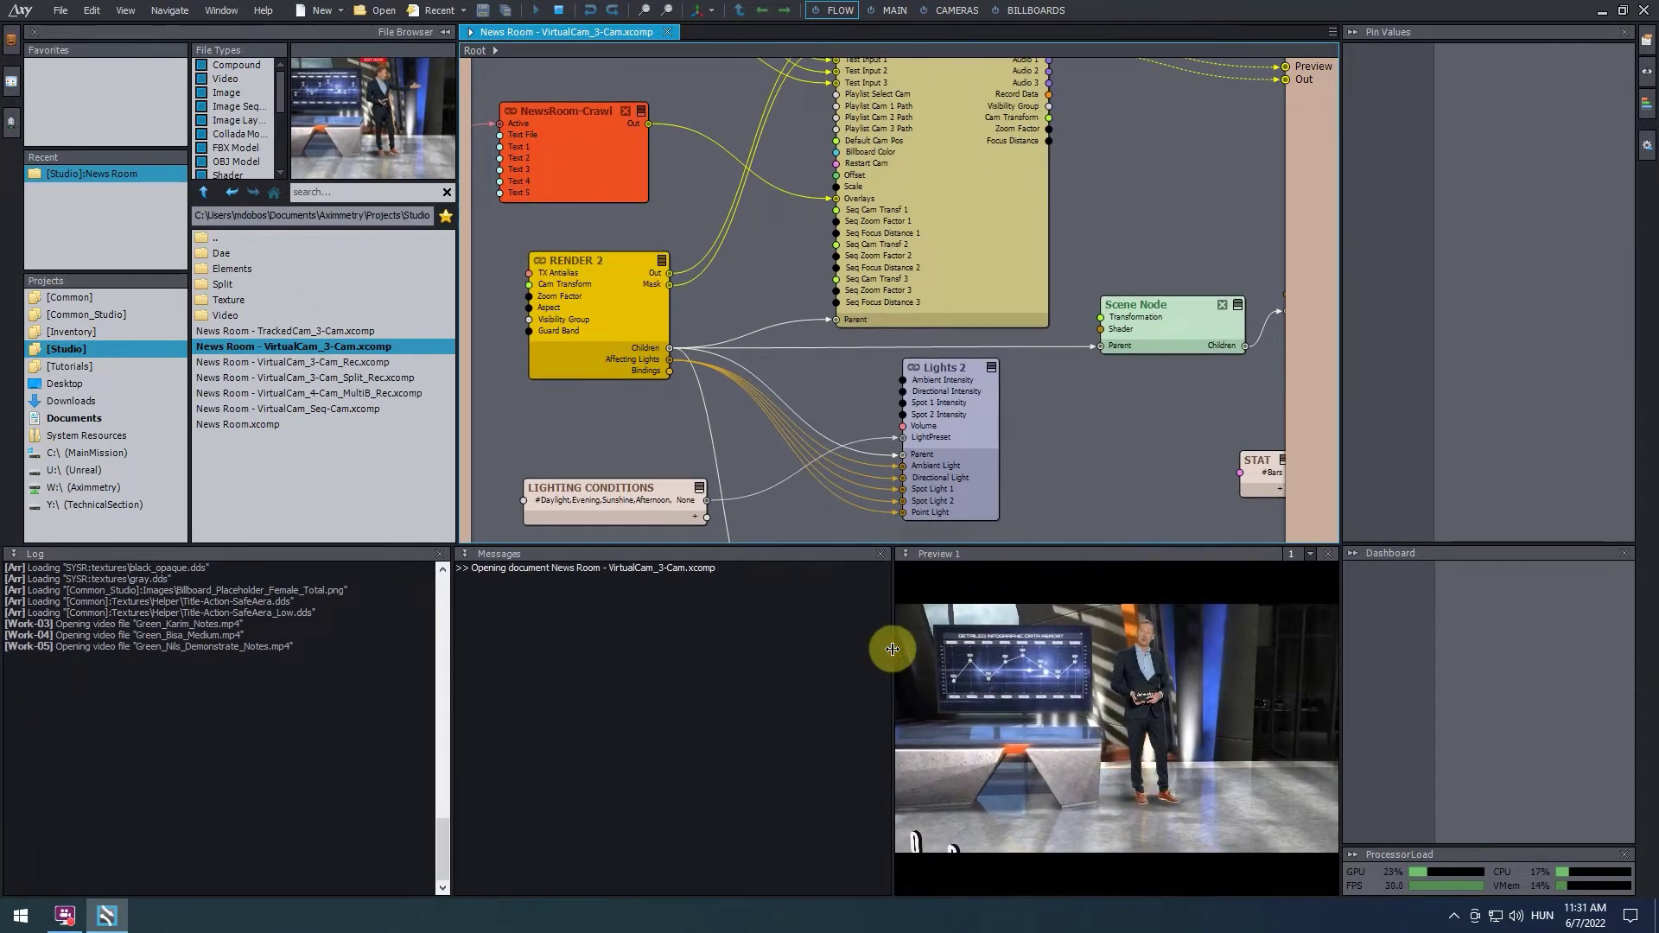
{"action": "left_click_drag", "start_coordinate": [890, 648], "coordinate": [734, 651]}
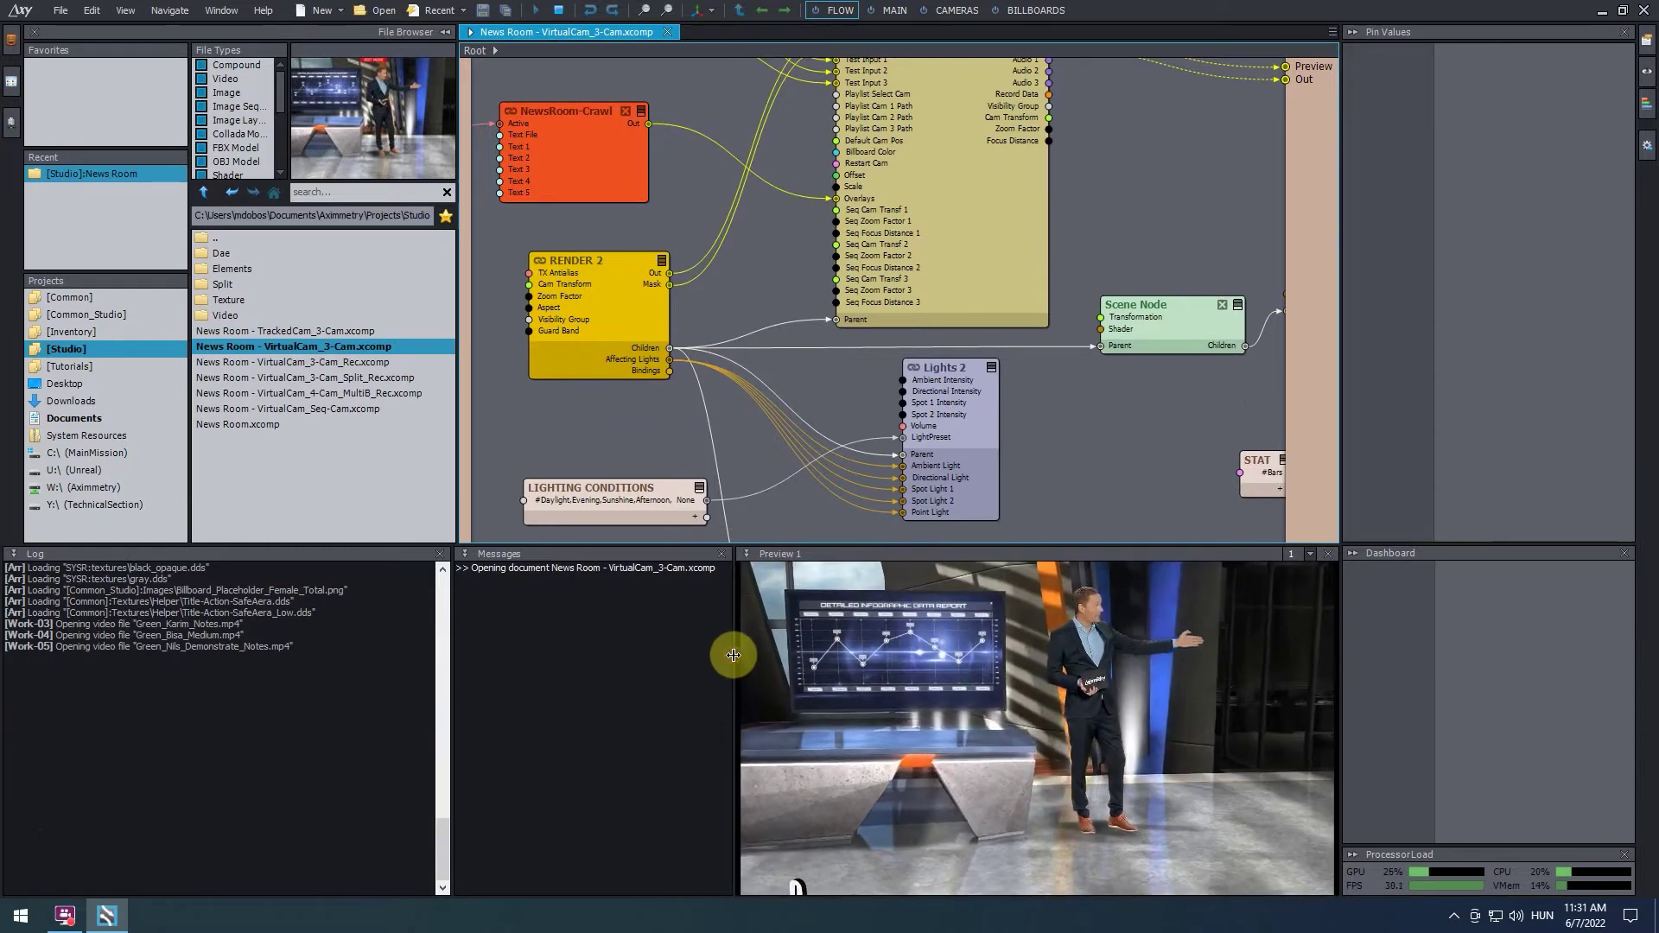
{"action": "left_click", "coordinate": [442, 33]}
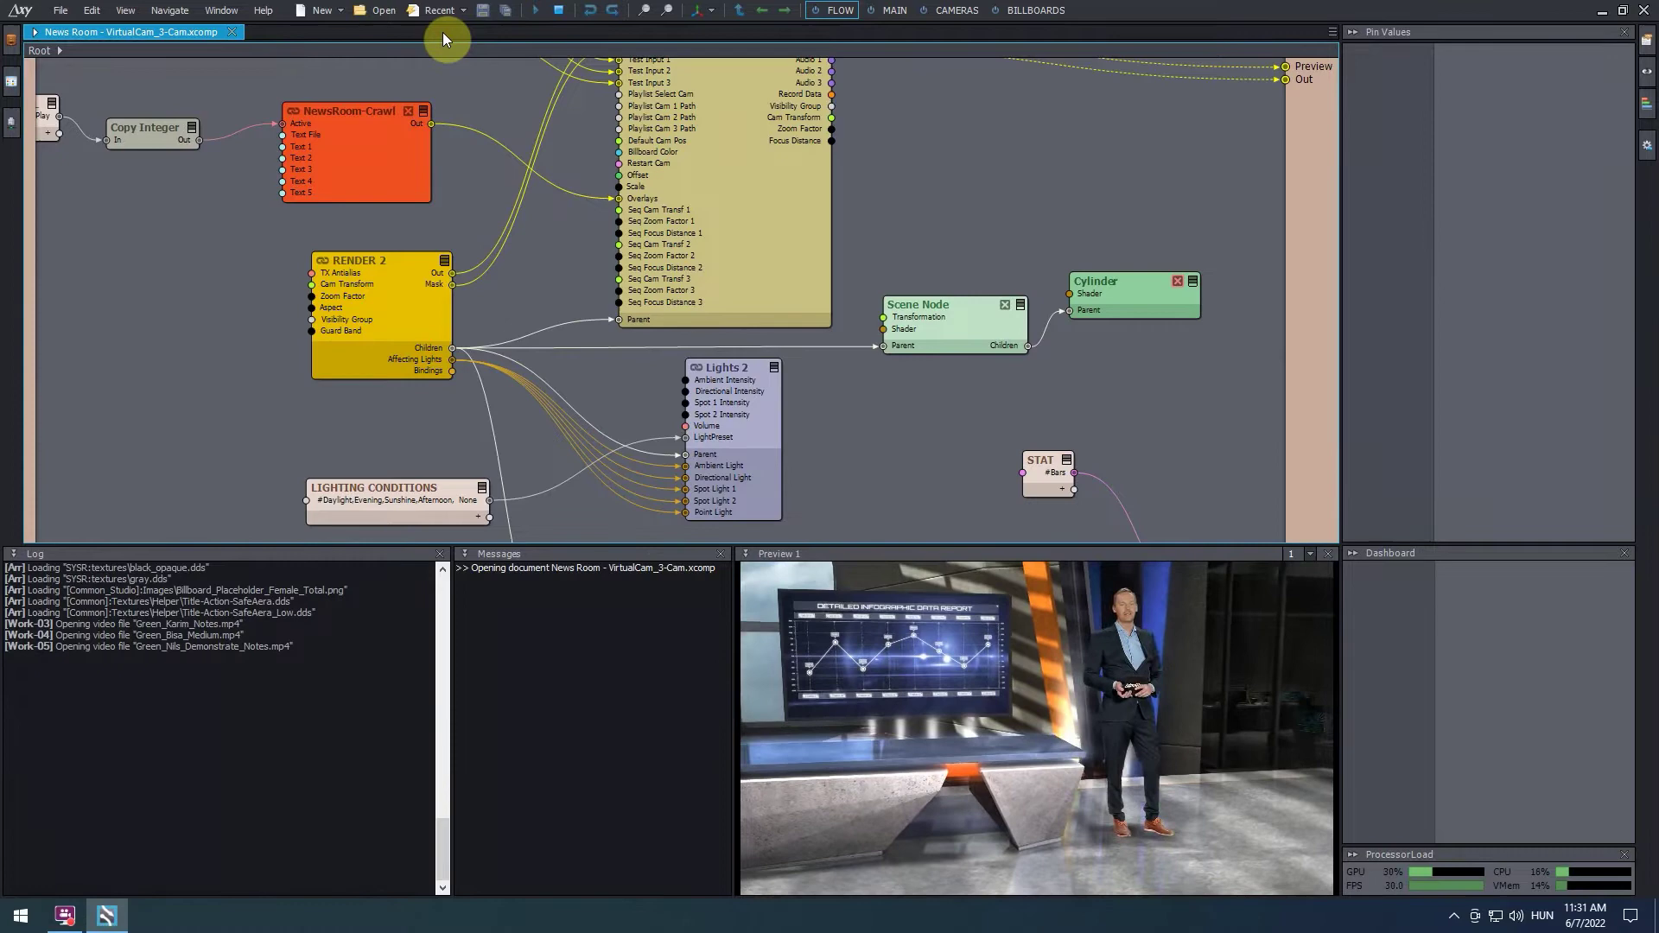
Step: Turn on free camera mode on the CAMERAS board and frame the presenter beside the desk in the preview
{"action": "scroll", "coordinate": [717, 190], "scroll_direction": "down", "scroll_amount": 1}
{"action": "scroll", "coordinate": [718, 190], "scroll_direction": "down", "scroll_amount": 1}
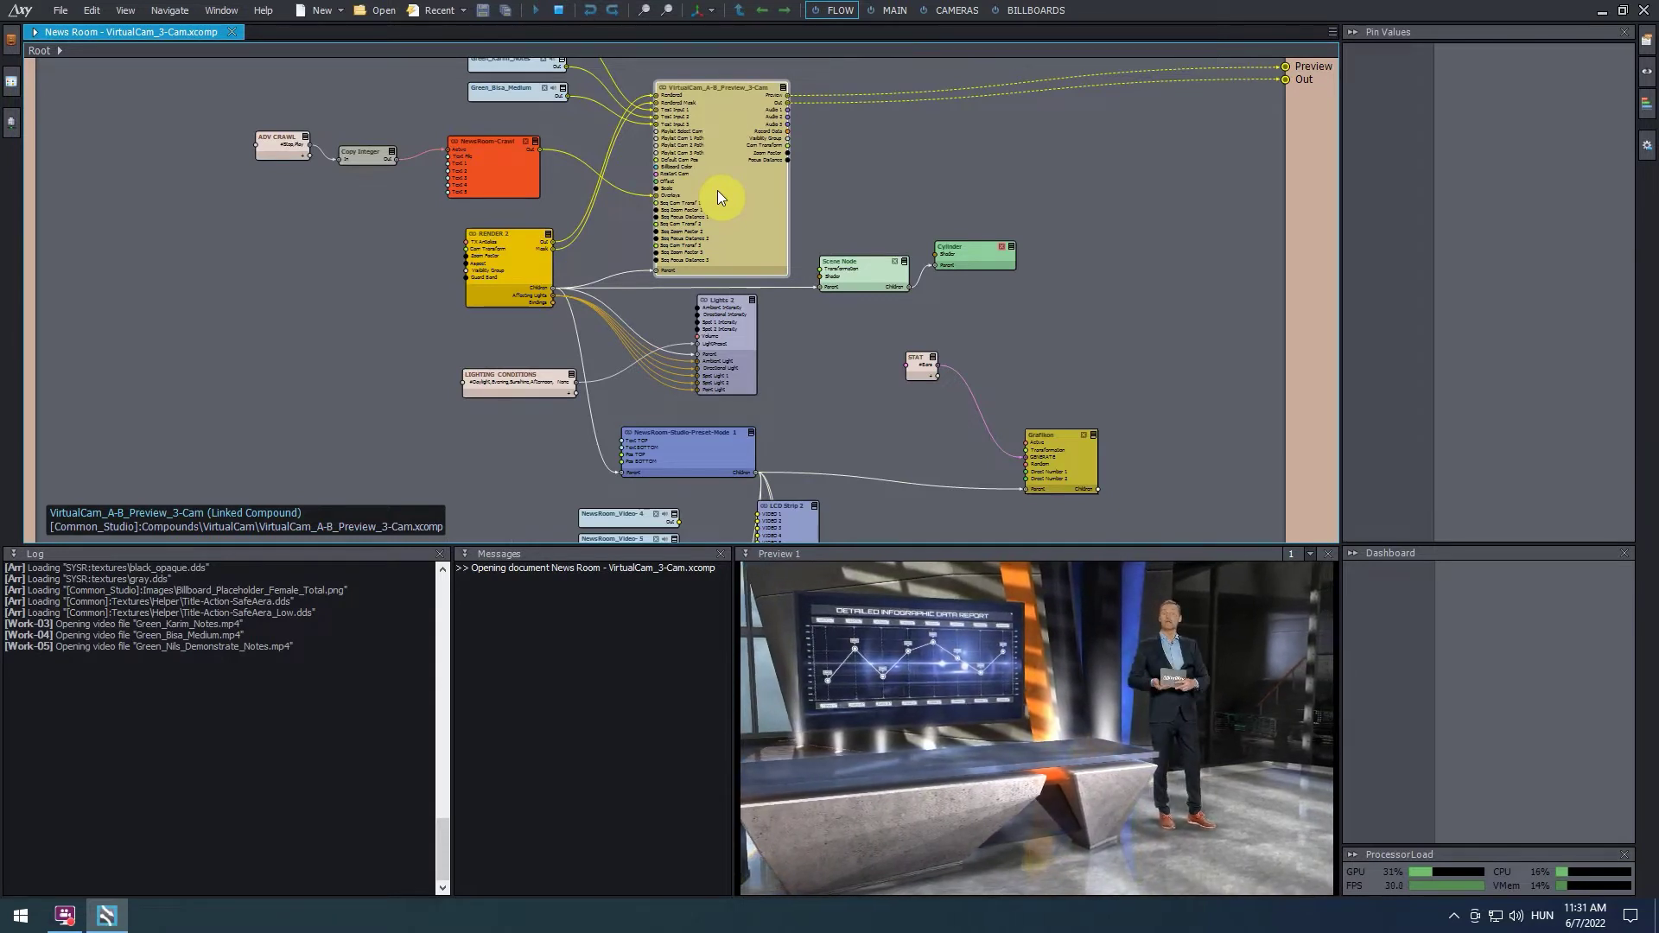
{"action": "left_click", "coordinate": [948, 15]}
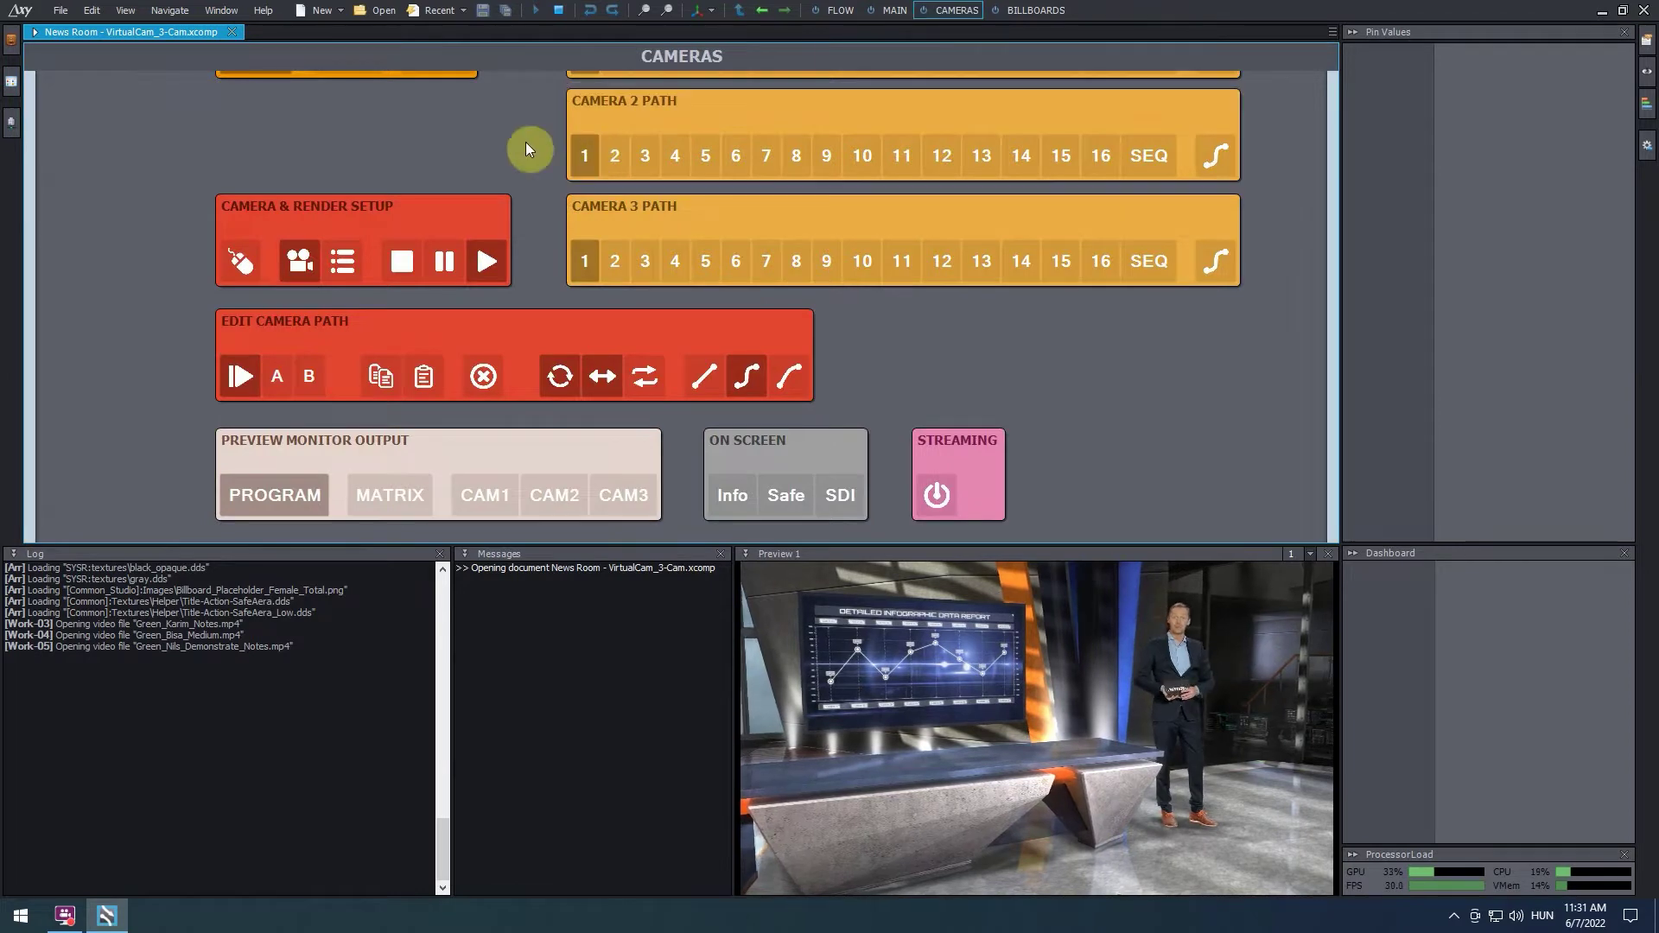
{"action": "scroll", "coordinate": [526, 142], "scroll_direction": "down", "scroll_amount": 3}
{"action": "left_click_drag", "start_coordinate": [525, 142], "coordinate": [544, 204]}
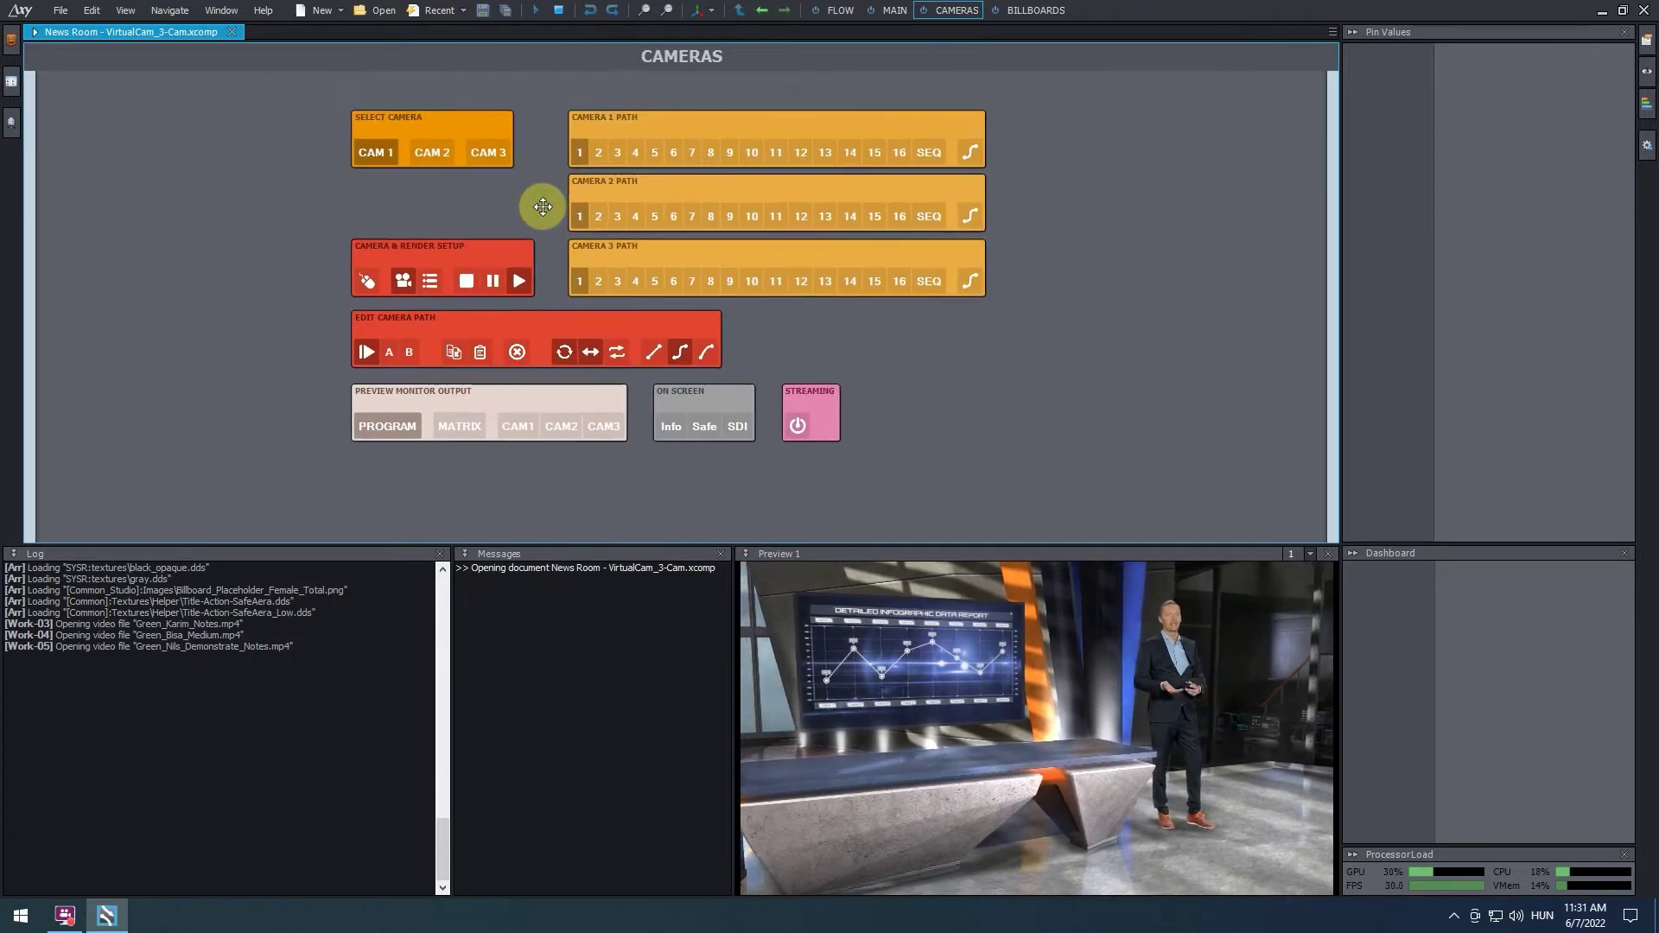
{"action": "left_click", "coordinate": [367, 282]}
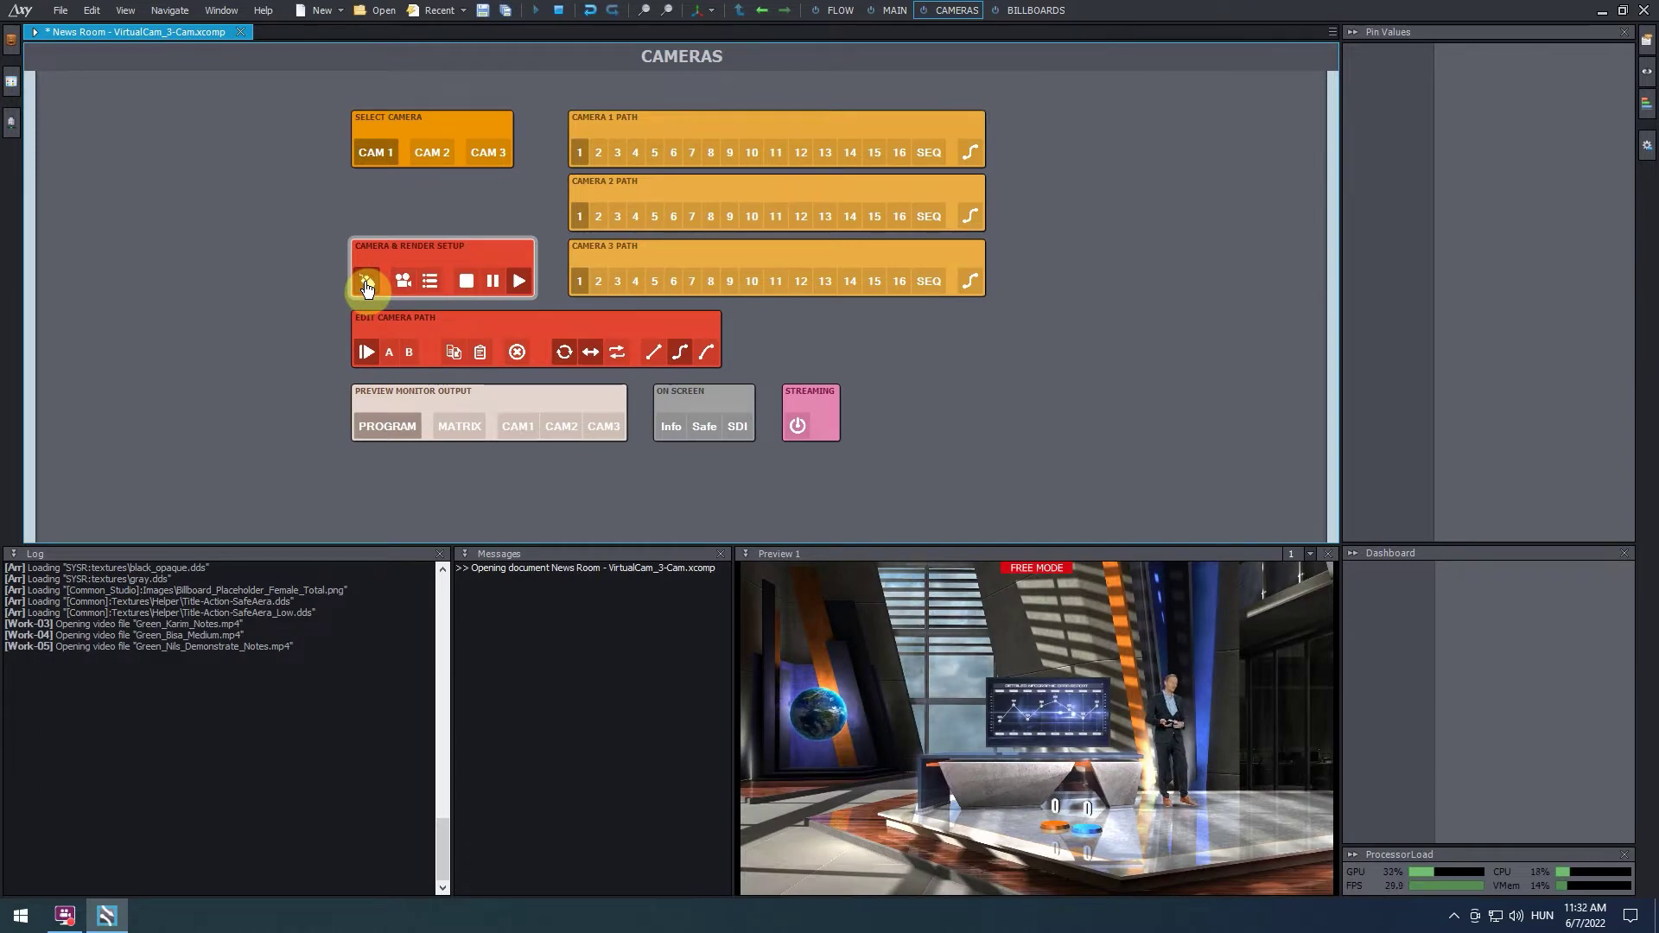
{"action": "left_click_drag", "start_coordinate": [1010, 723], "coordinate": [1201, 734]}
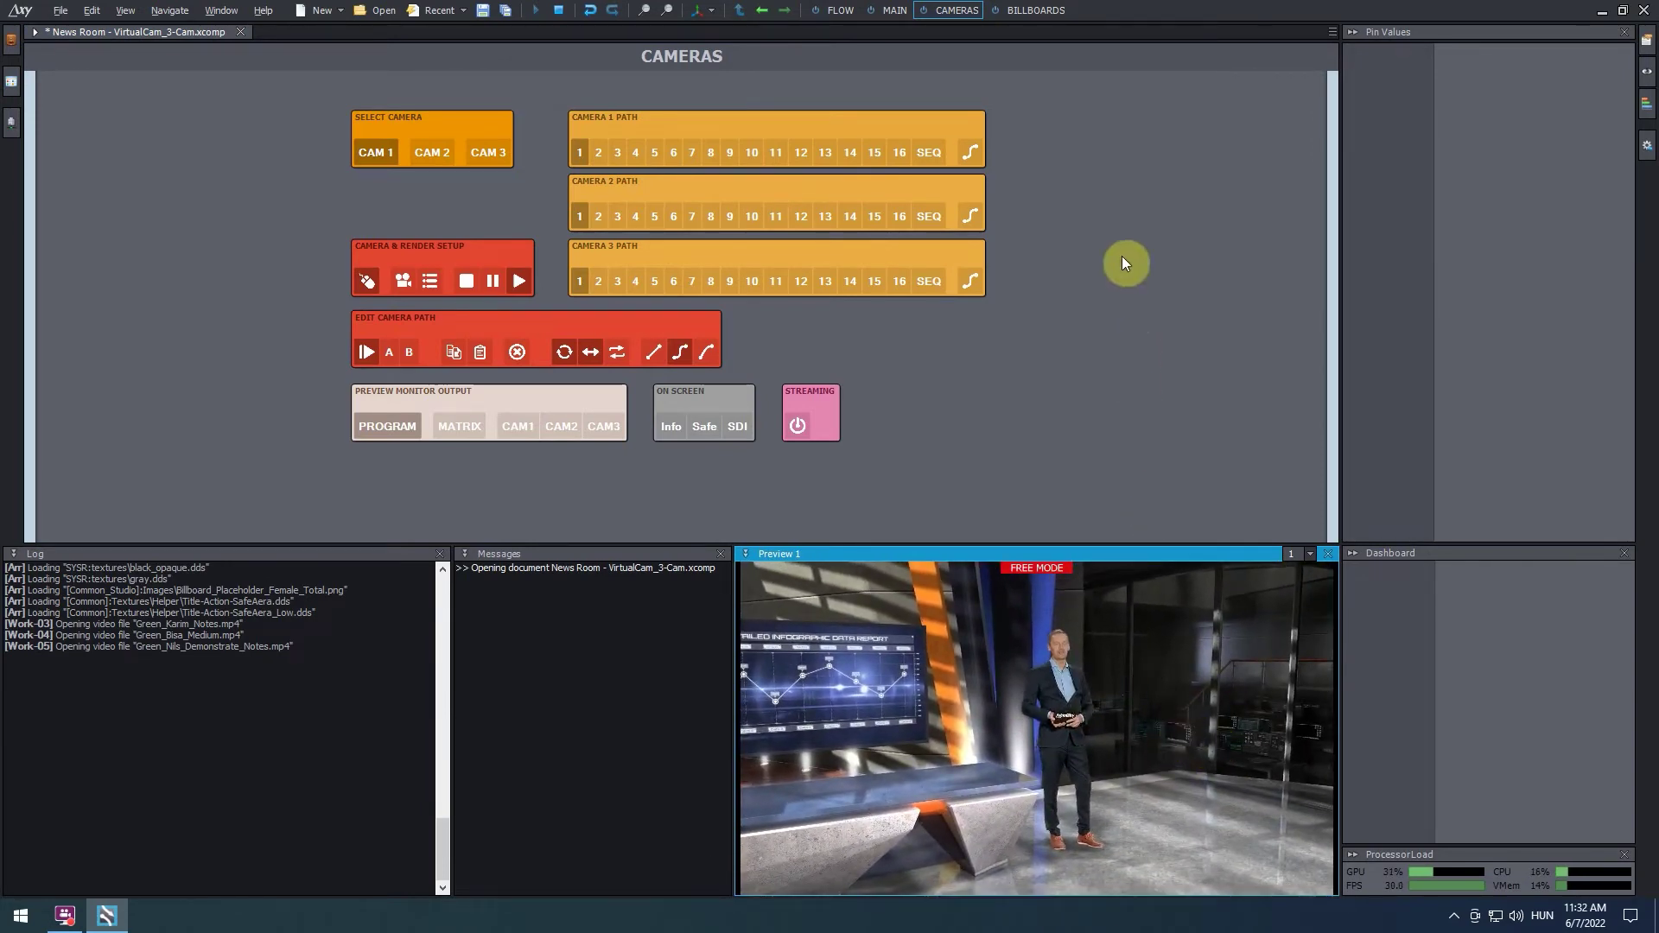
Step: On the BILLBOARDS board, turn off Test for INPUT 1 and set its input device to Blackmagic: DeckLink 8K Pro (1)
{"action": "left_click", "coordinate": [1036, 11]}
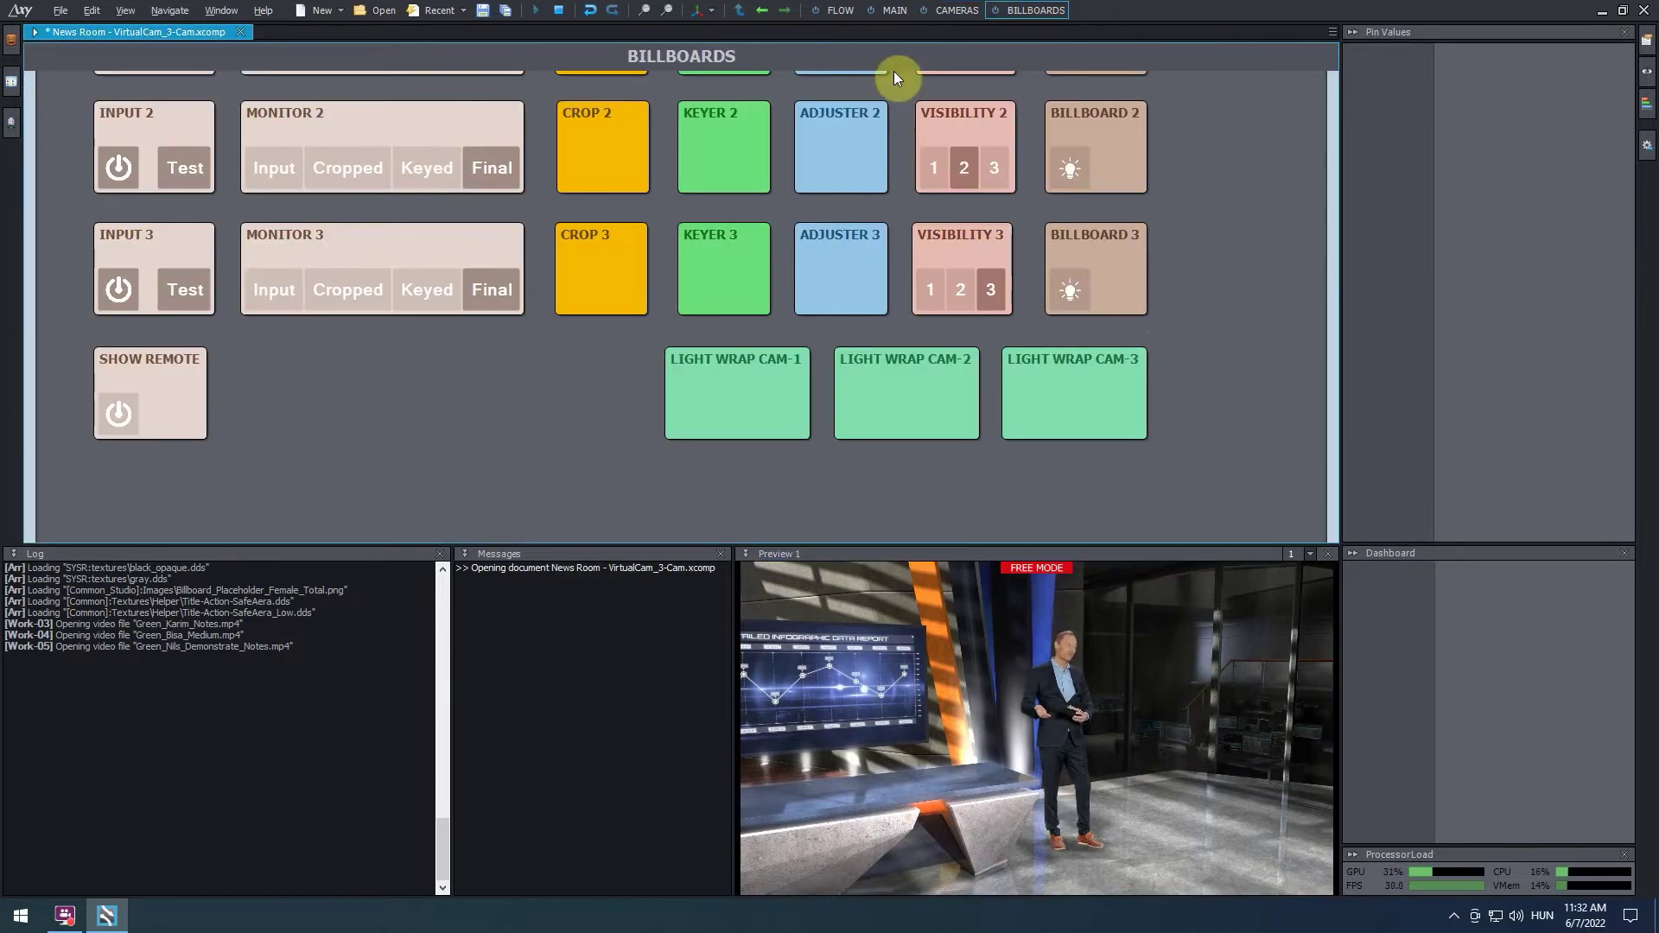
{"action": "scroll", "coordinate": [534, 360], "scroll_direction": "down", "scroll_amount": 5}
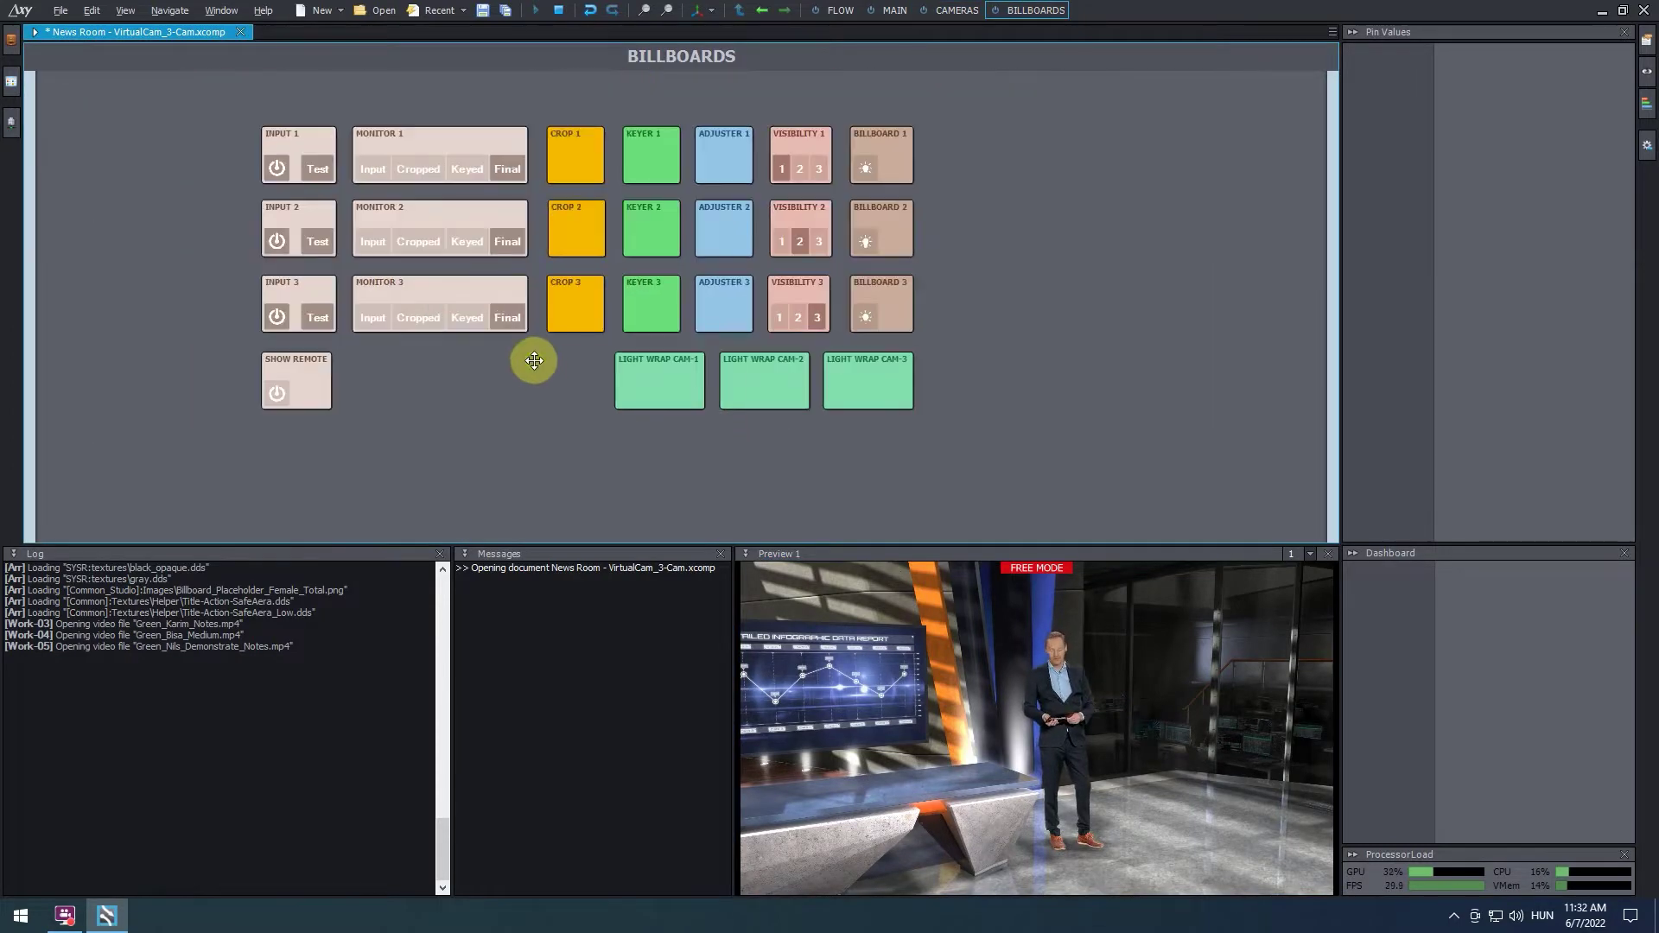
{"action": "left_click", "coordinate": [330, 212]}
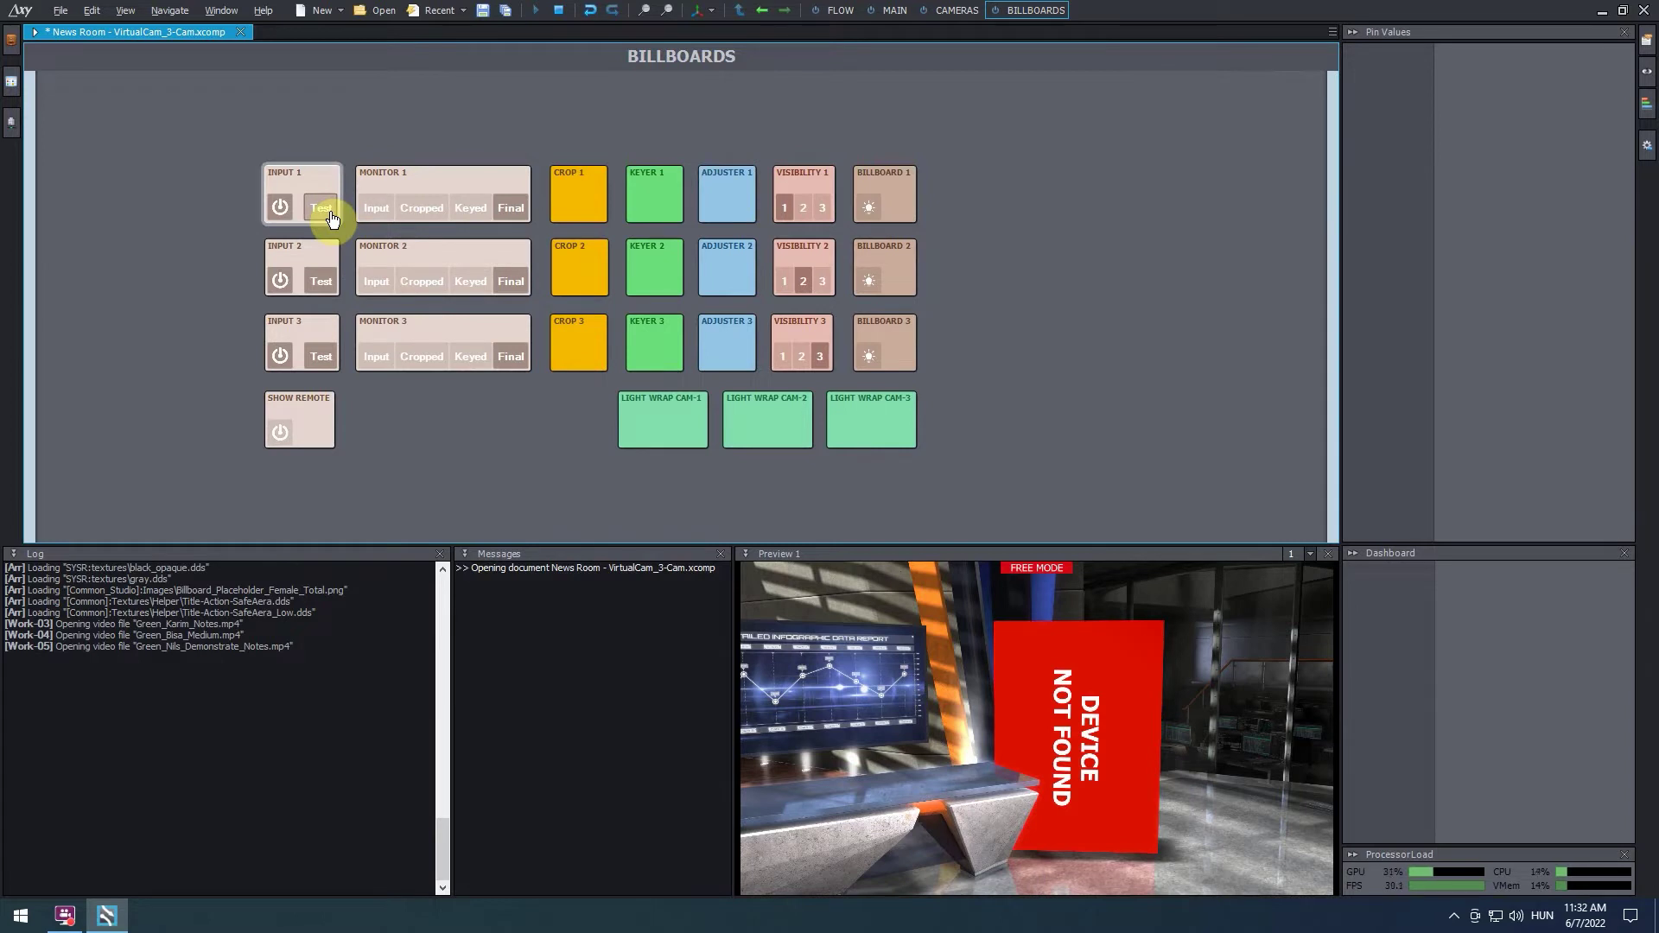
{"action": "left_click", "coordinate": [321, 174]}
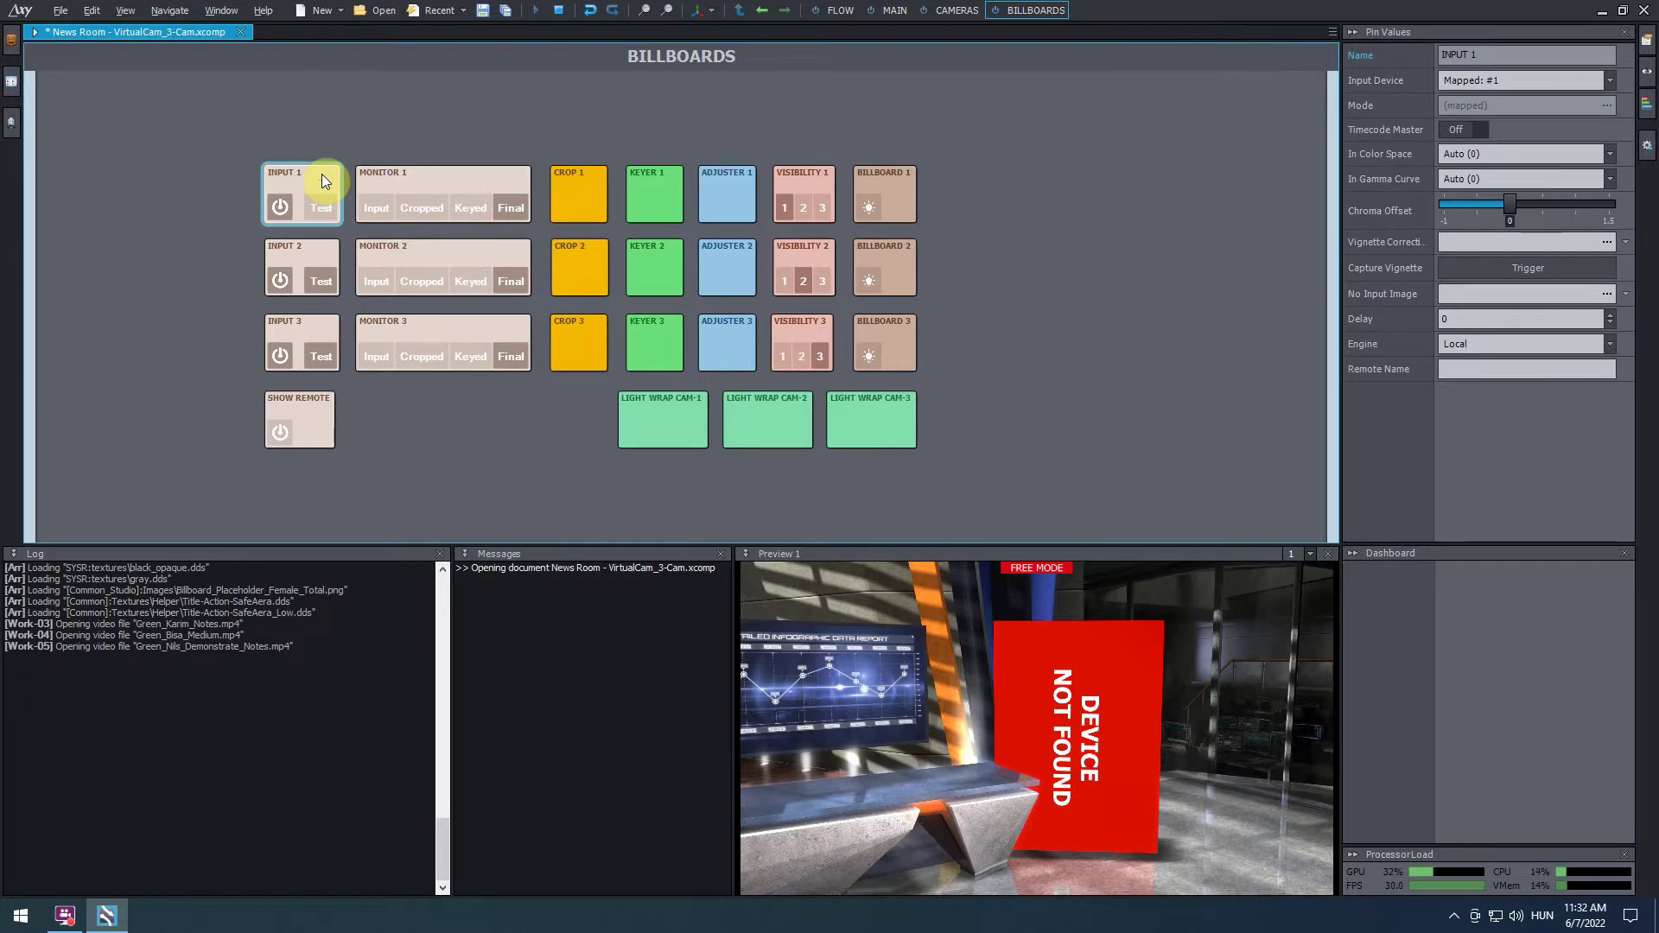
{"action": "left_click", "coordinate": [1603, 81]}
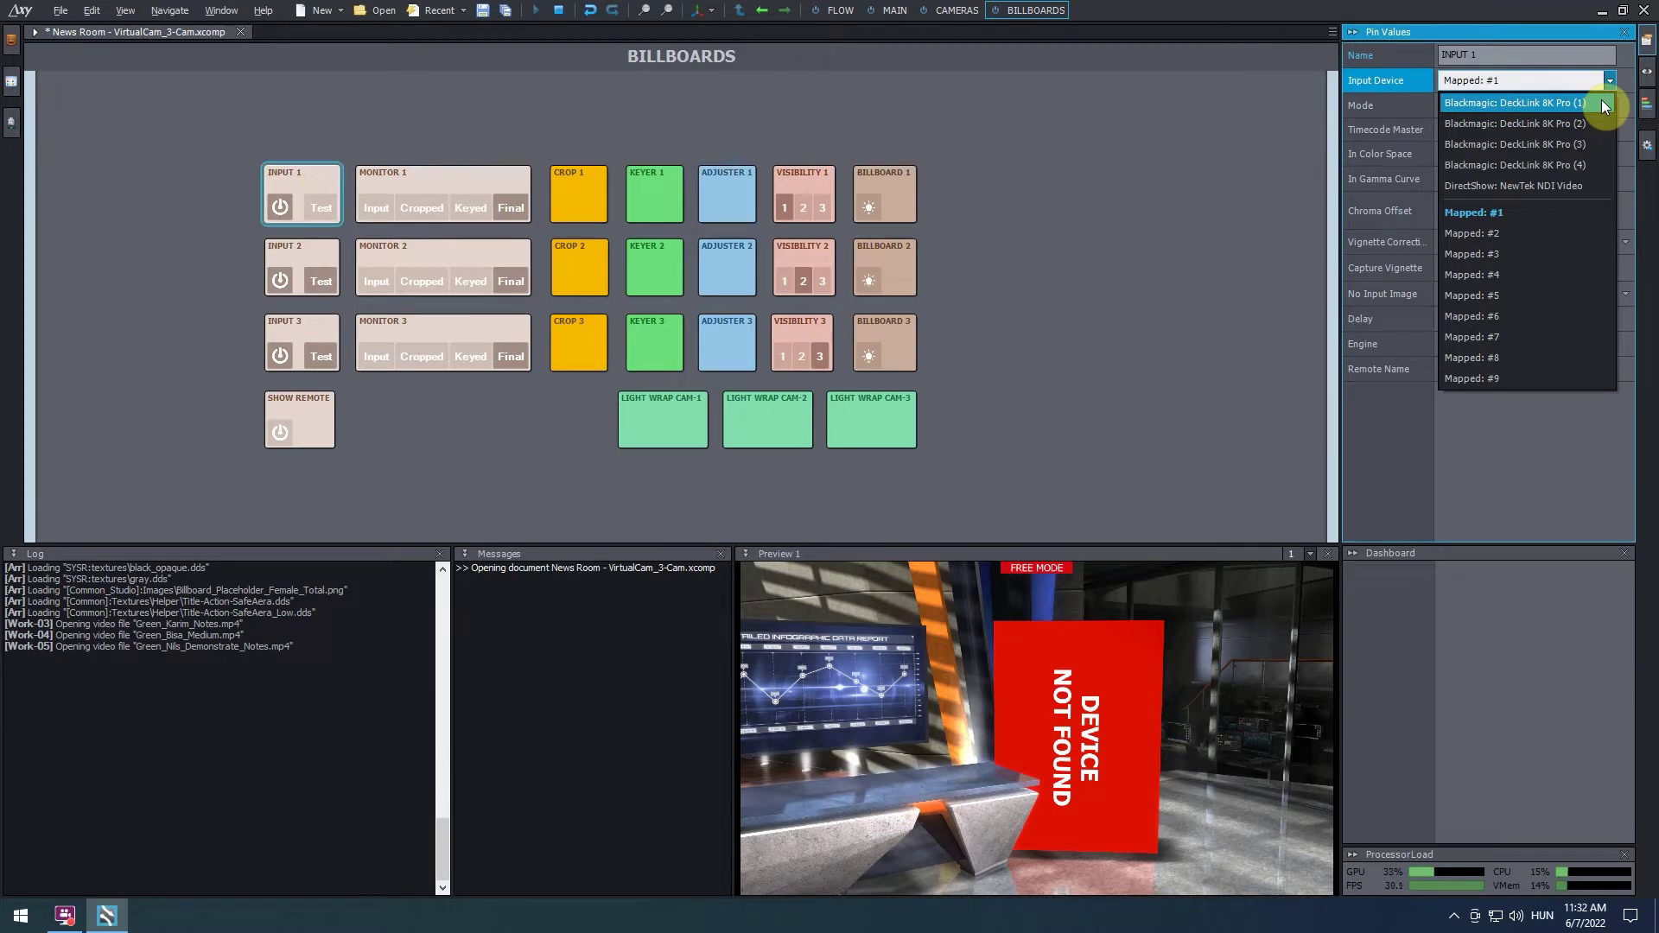
{"action": "left_click", "coordinate": [1604, 105]}
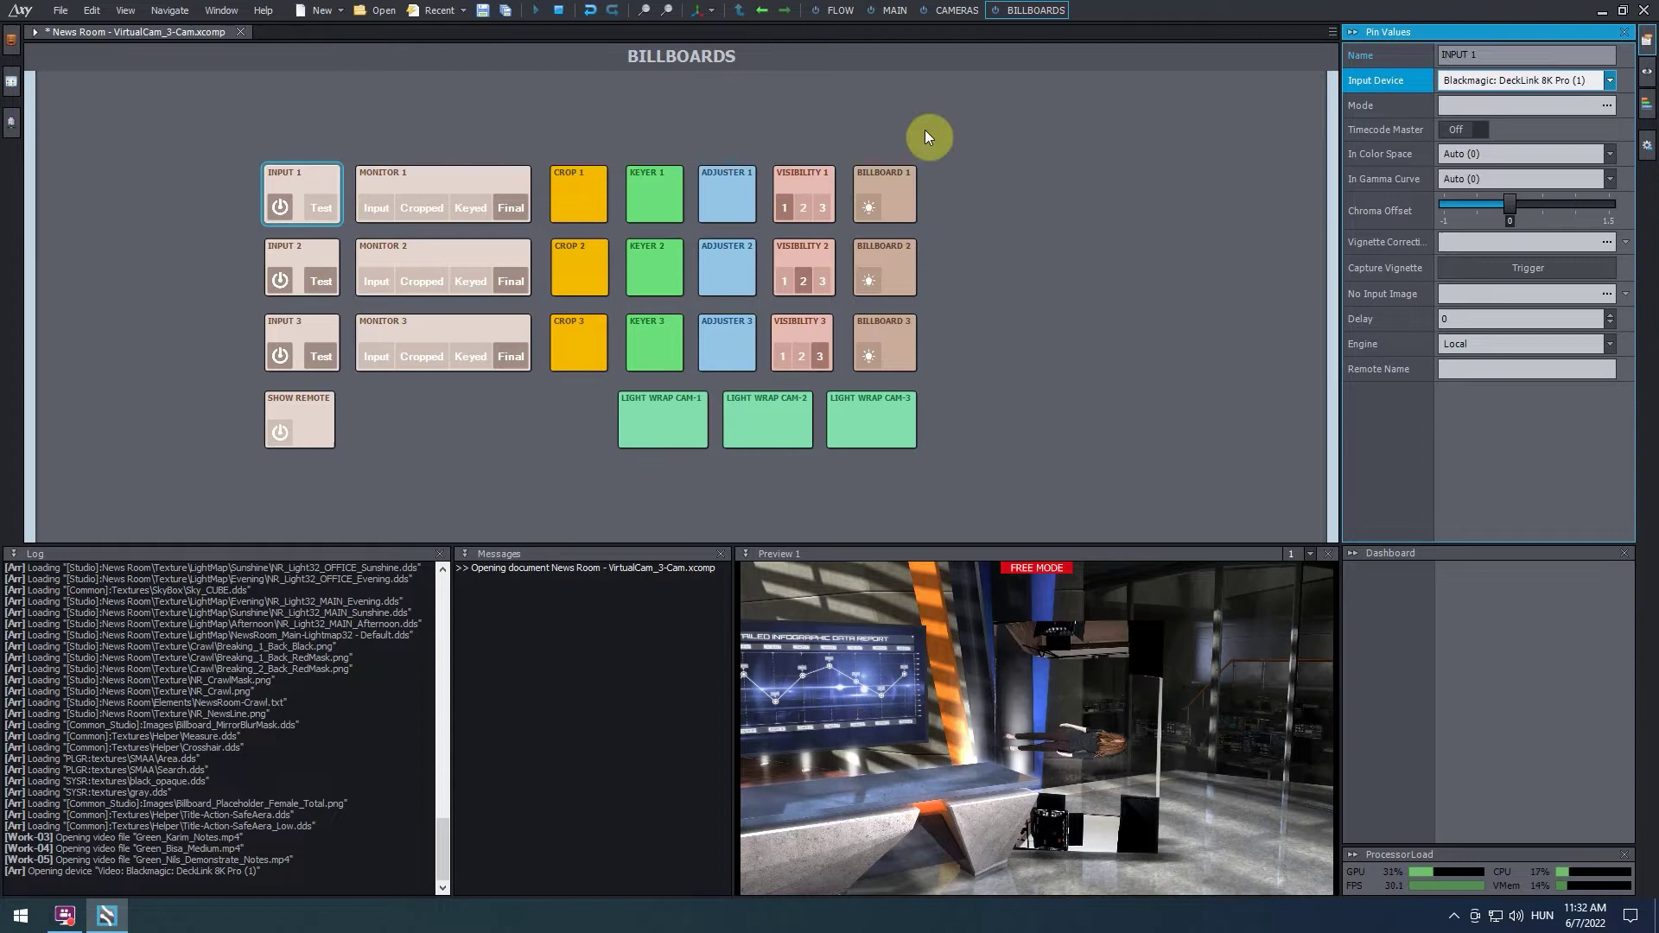
Step: Show the cropped image on MONITOR 1, turn off Portrait for CROP 1, and crop Left 0.38, Right 0.38, Top 0.17, Bottom 0.04
{"action": "left_click", "coordinate": [438, 209]}
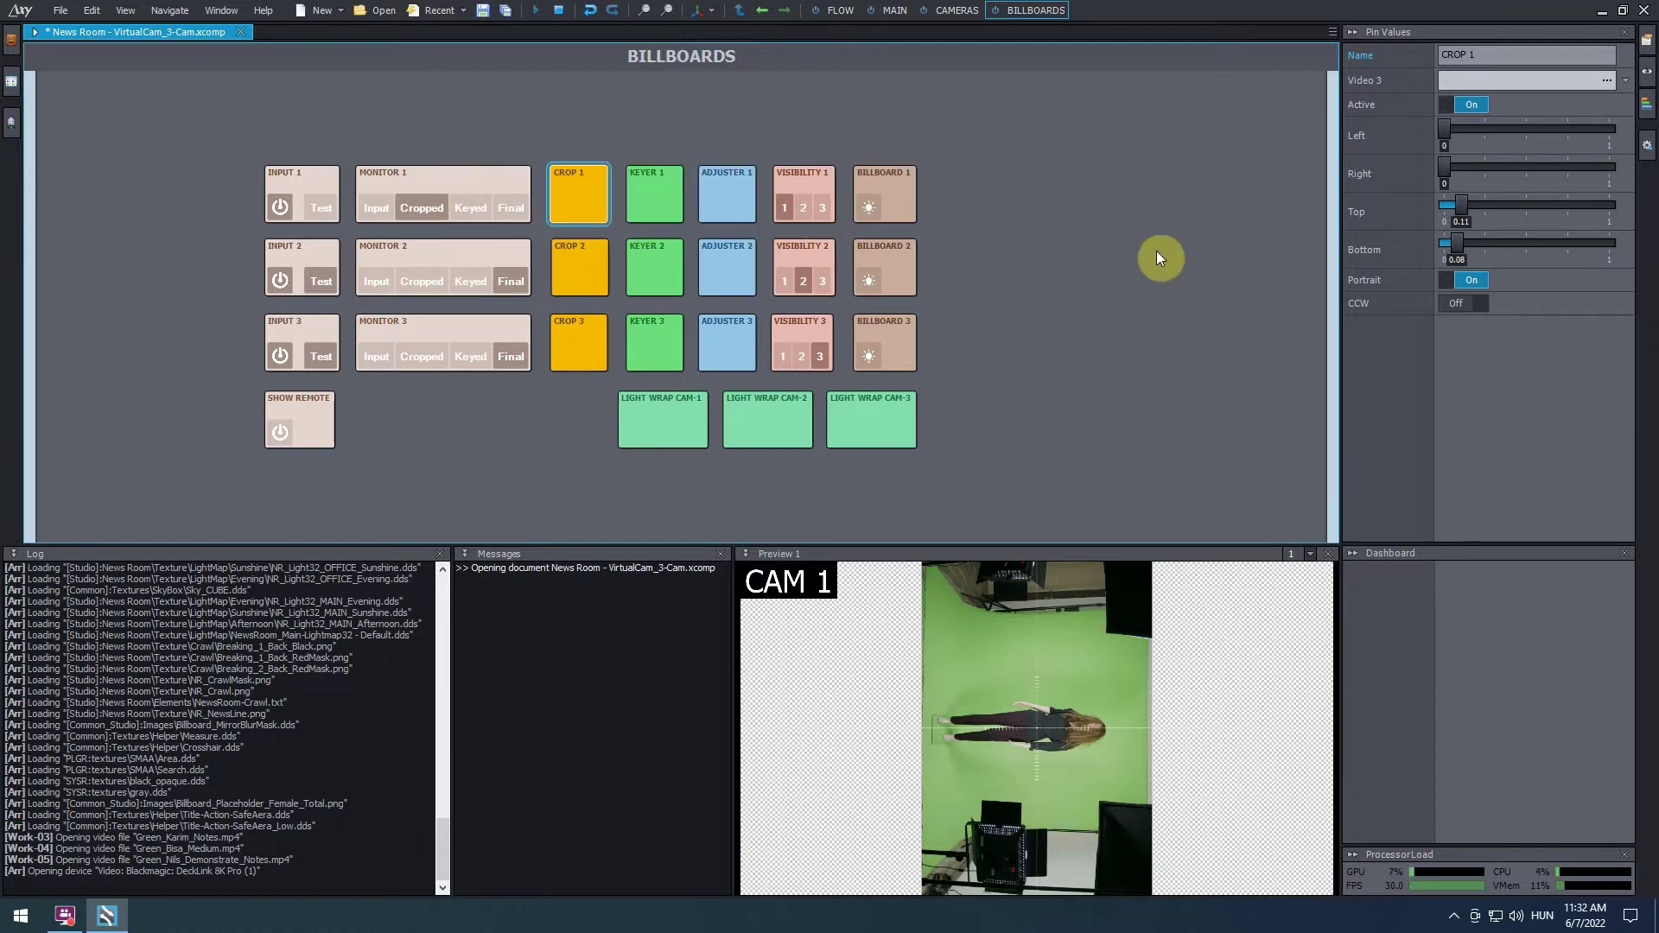
{"action": "left_click", "coordinate": [1468, 281]}
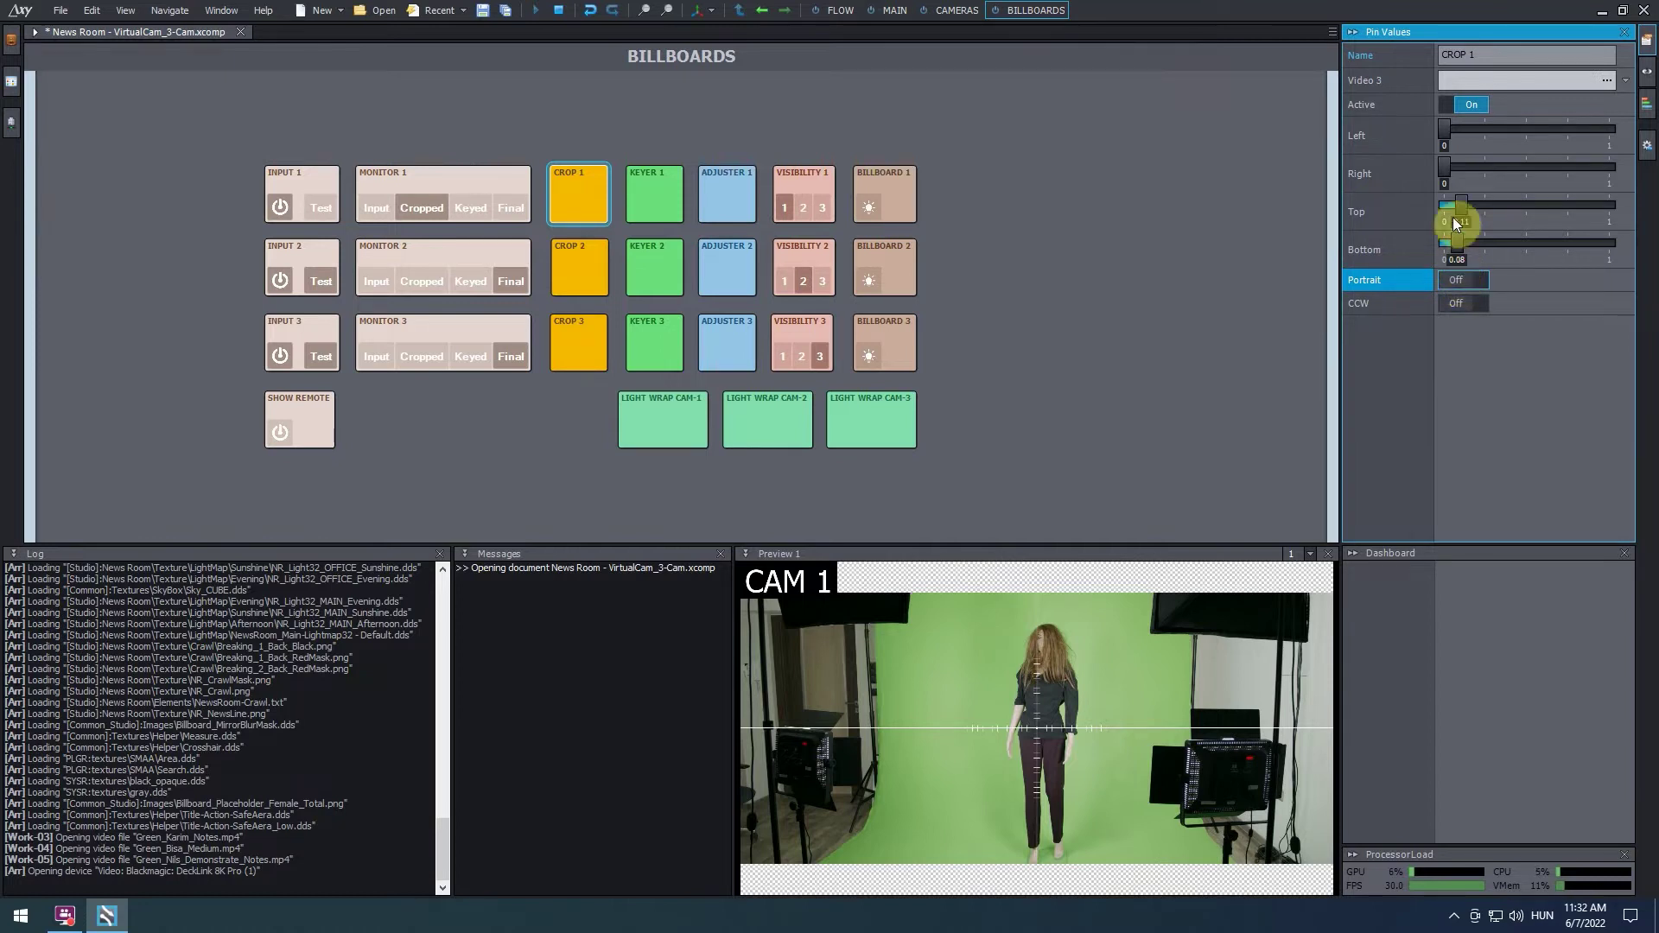
{"action": "left_click_drag", "start_coordinate": [1445, 134], "coordinate": [1451, 245]}
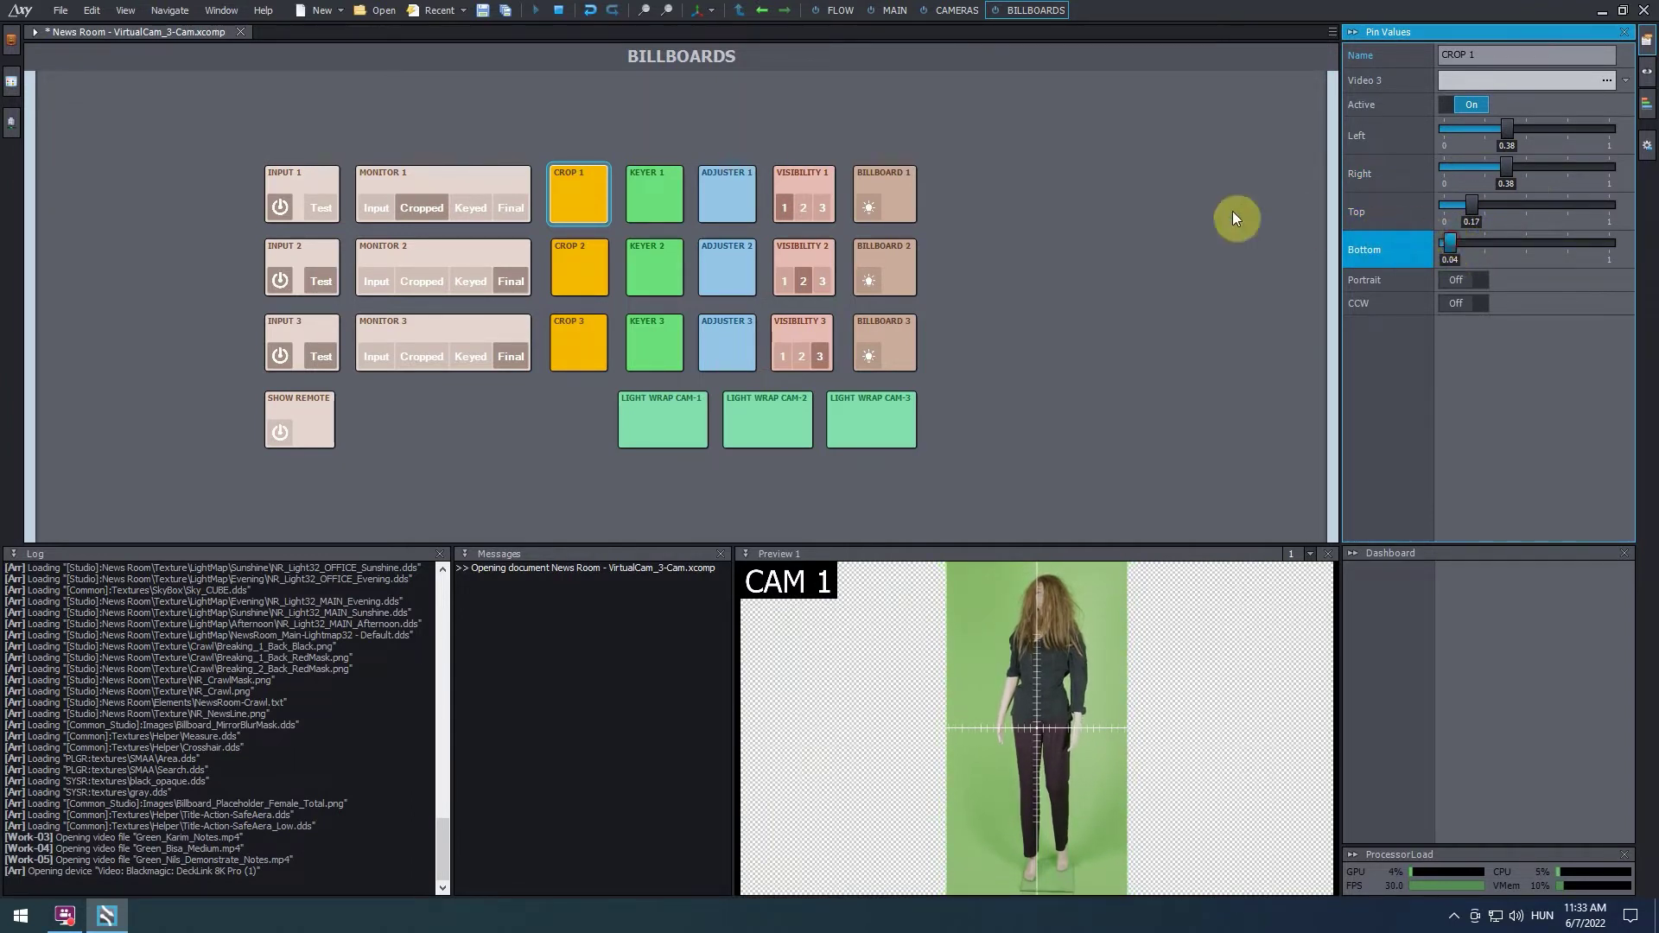
Step: With MONITOR 1 on Keyed and KEYER 1 monitoring Input, sample the green screen beside the mannequin's head as background color 164, 199, 140
{"action": "left_click", "coordinate": [465, 212]}
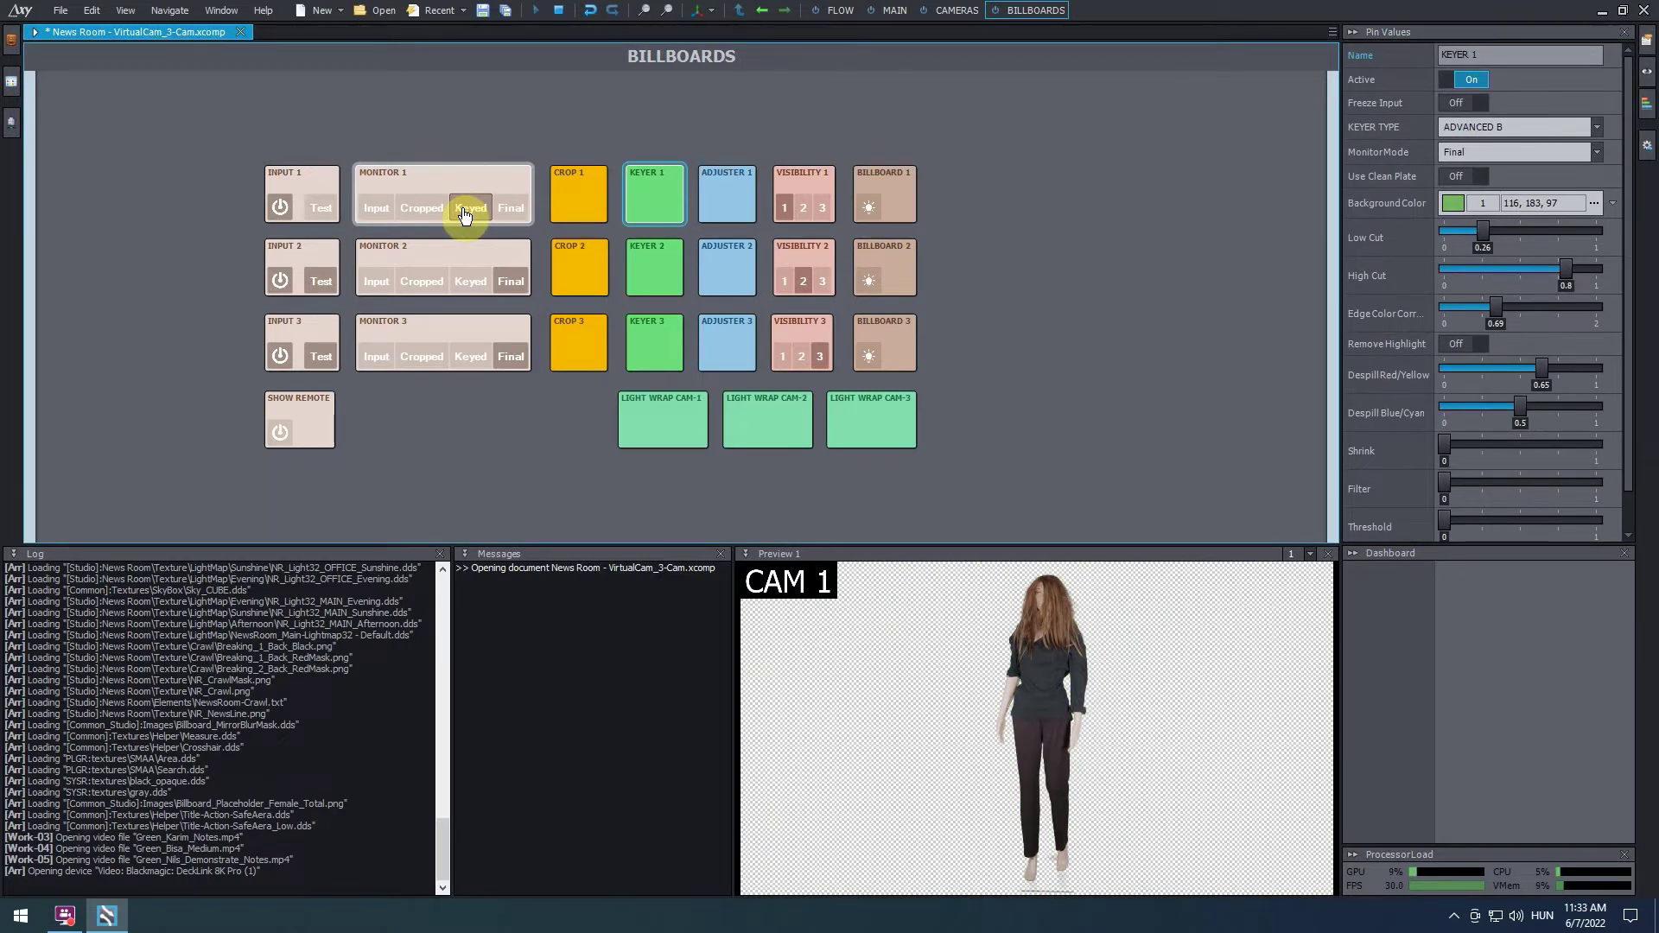
{"action": "left_click", "coordinate": [1558, 158]}
{"action": "left_click", "coordinate": [1557, 178]}
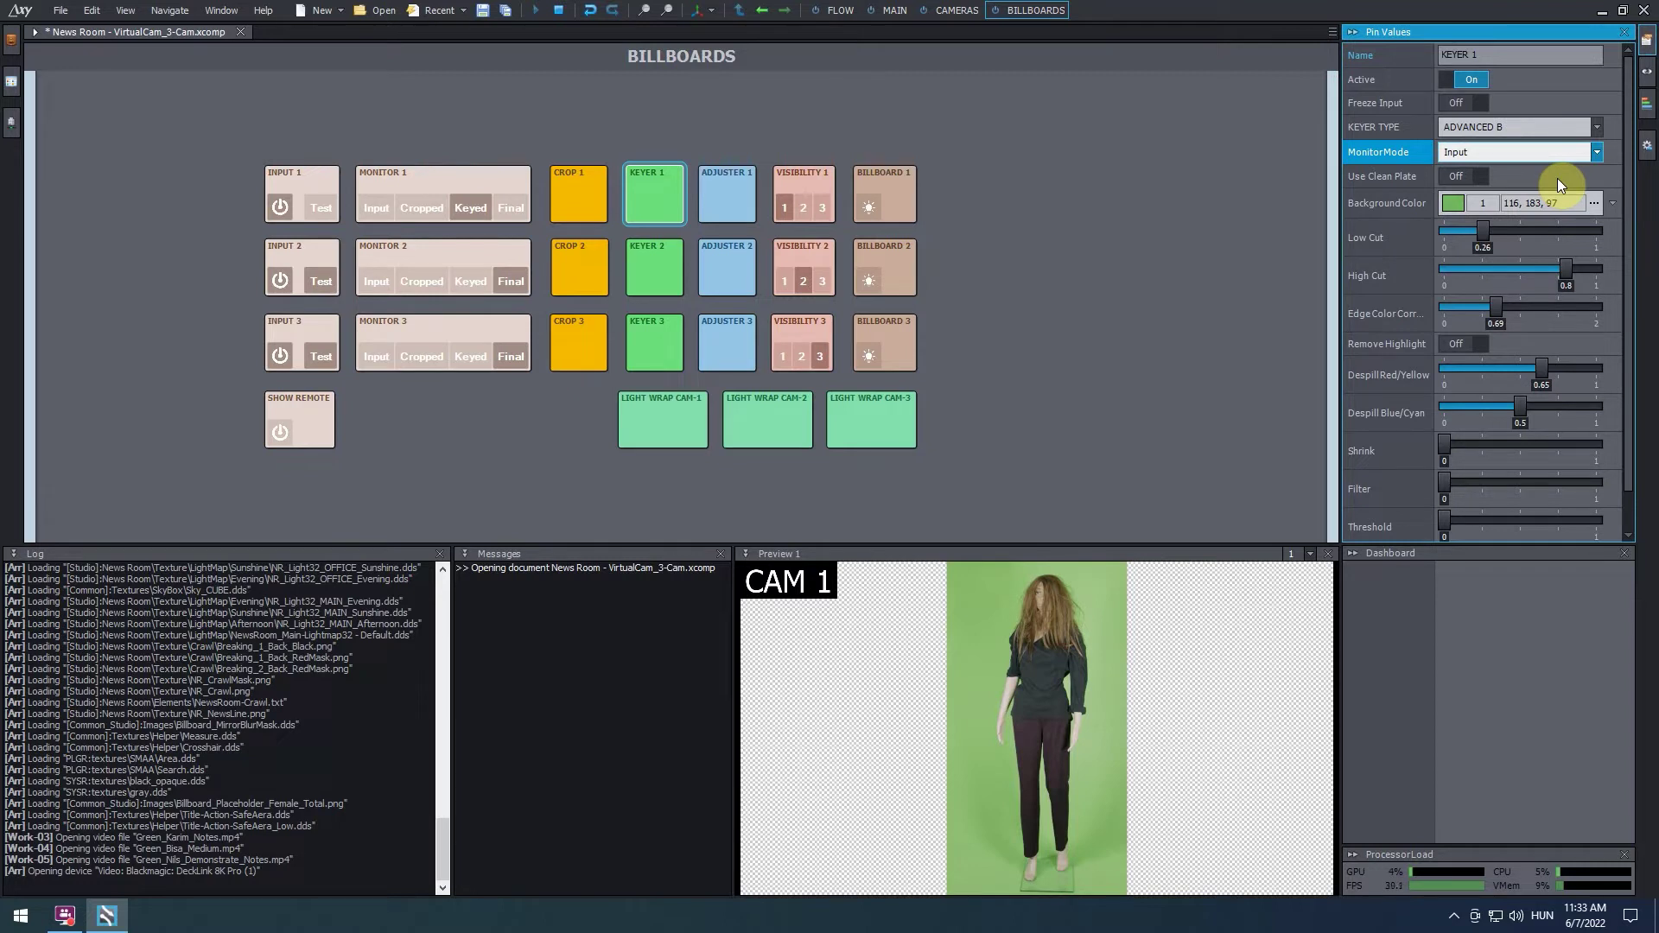
{"action": "left_click", "coordinate": [1454, 203]}
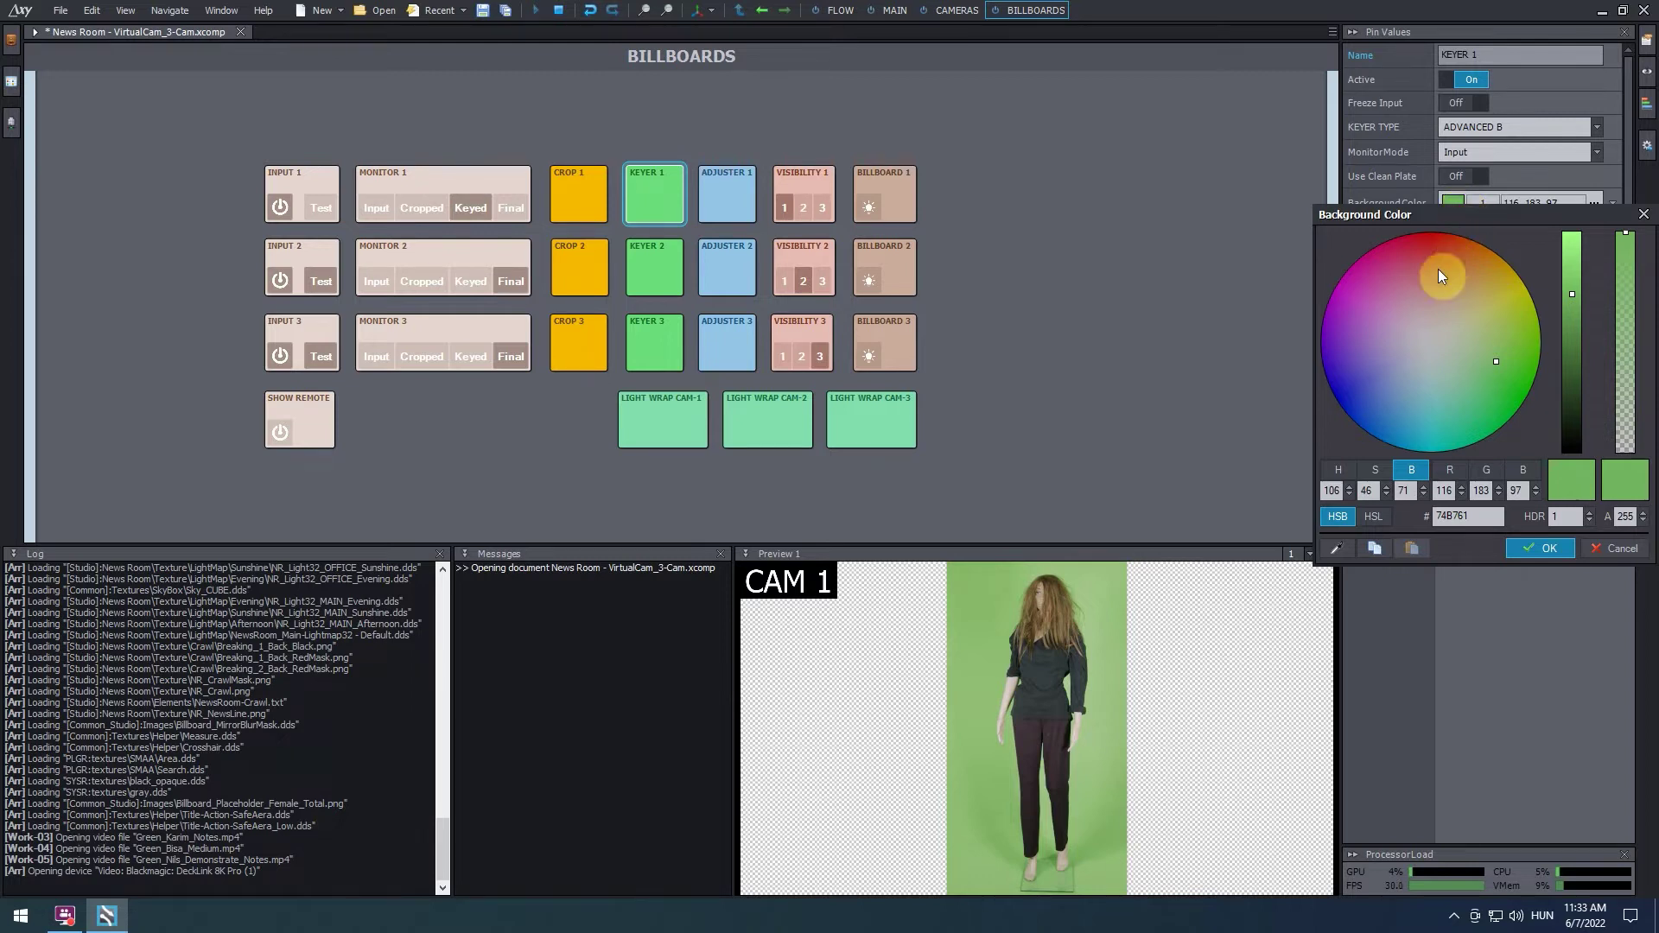
{"action": "left_click", "coordinate": [1337, 551]}
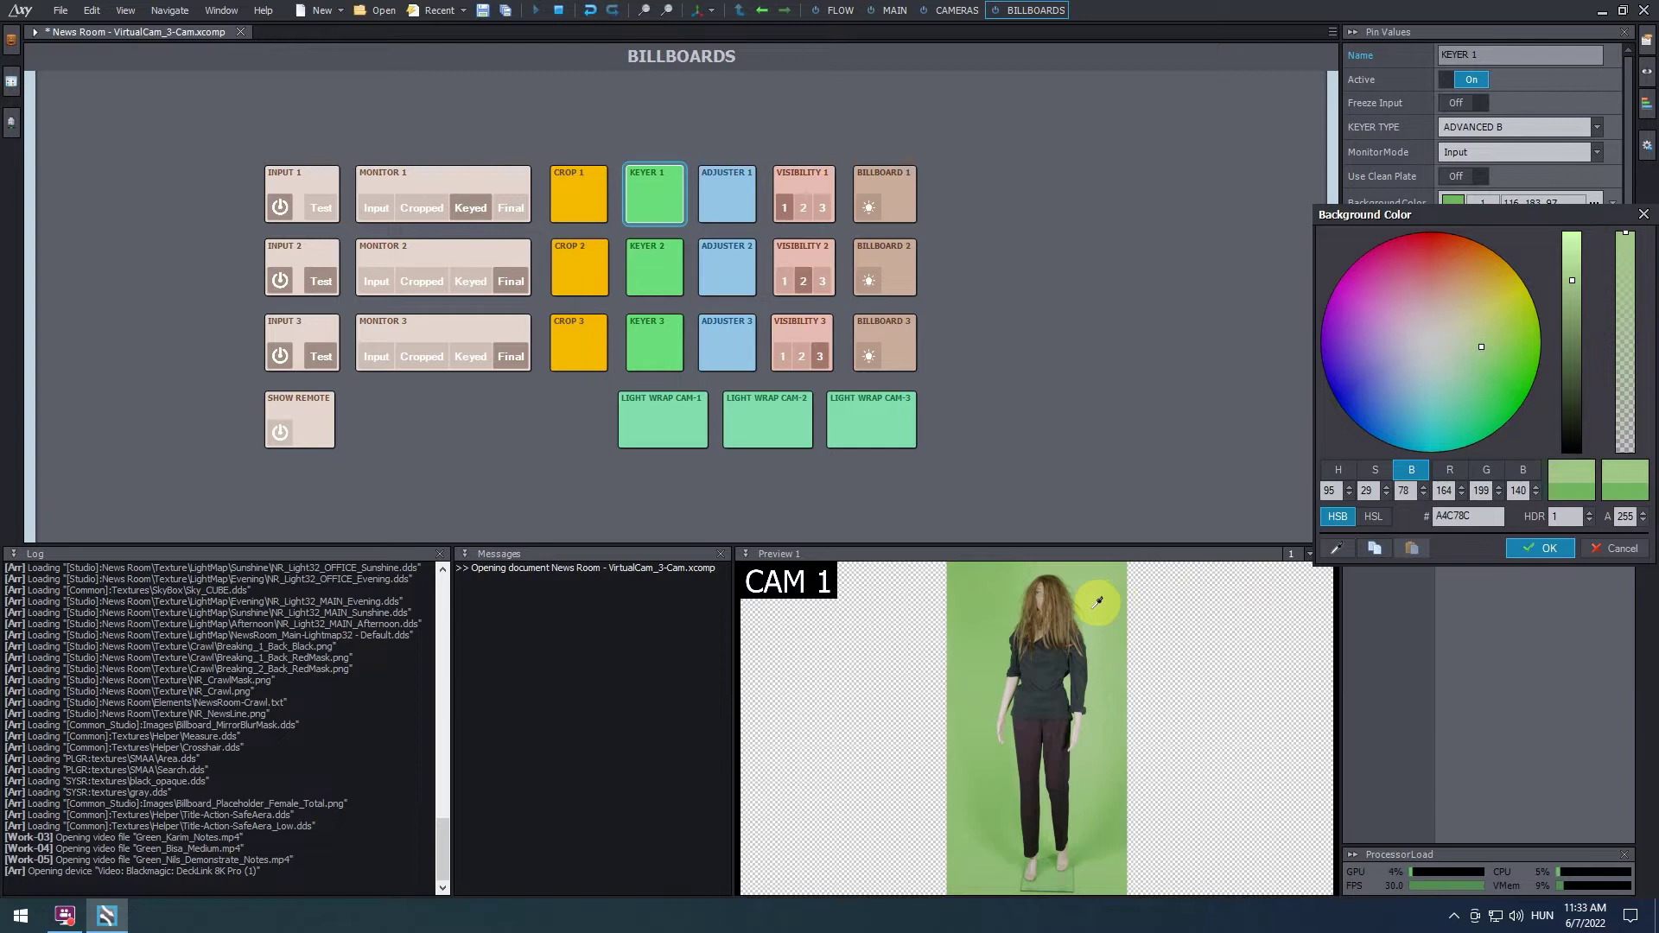
{"action": "left_click", "coordinate": [1091, 608]}
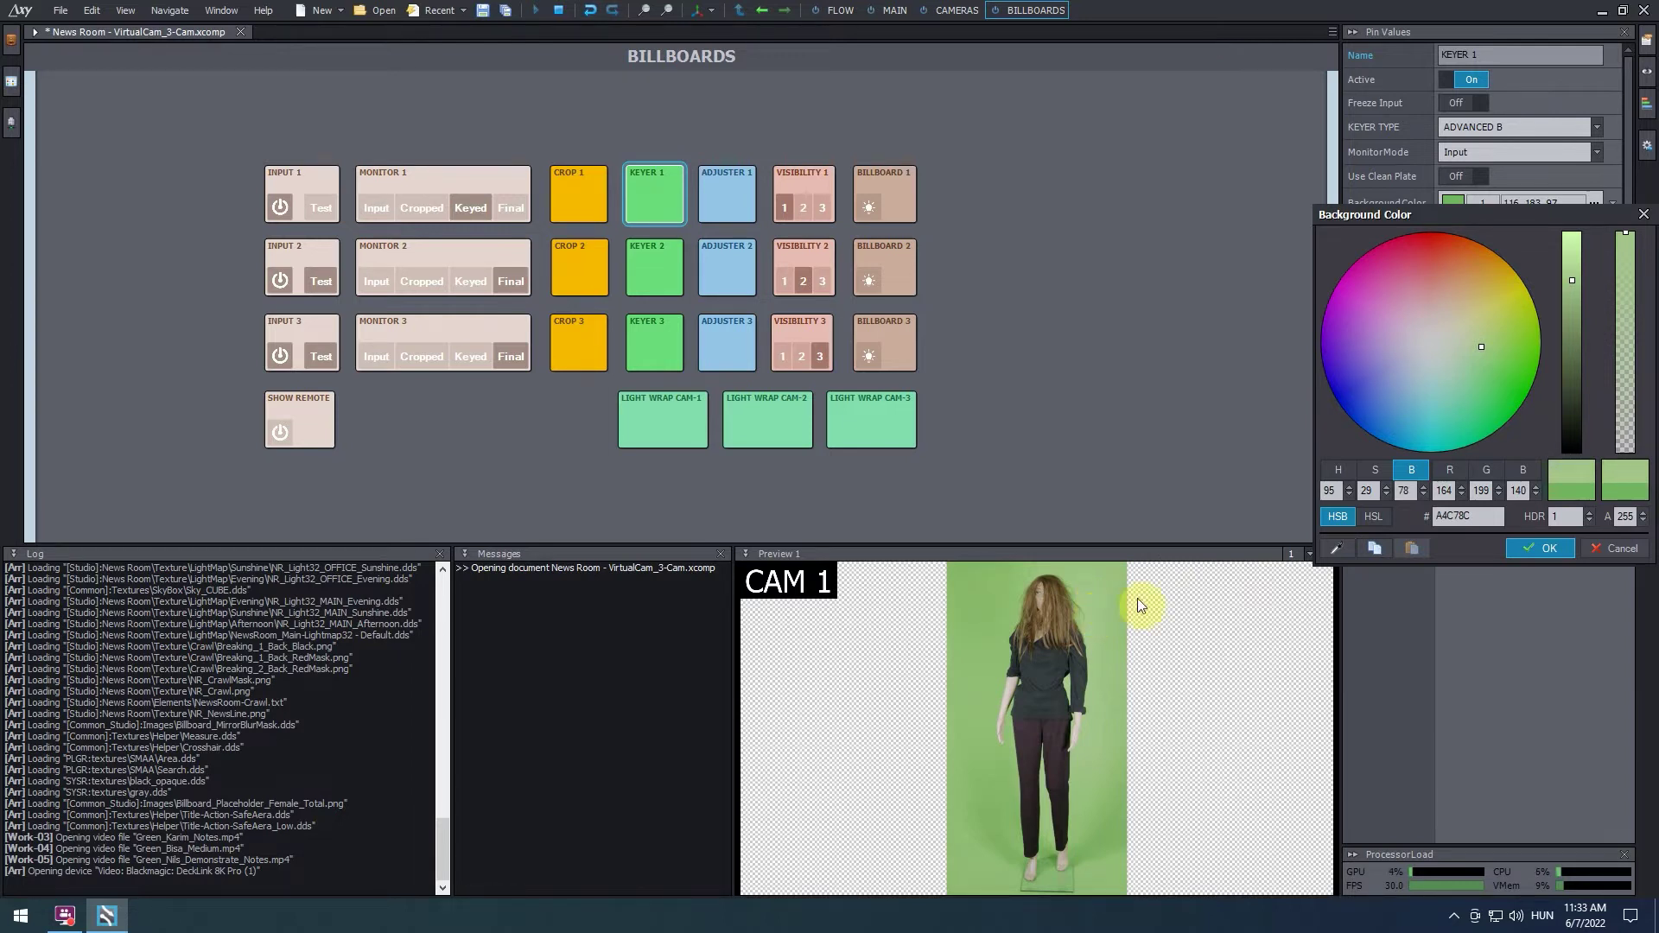
{"action": "left_click", "coordinate": [1531, 548]}
Step: Set the KEYER 1 monitor mode to Final and fine-tune Low Cut around 0.26 and High Cut around 0.8
{"action": "left_click", "coordinate": [1528, 152]}
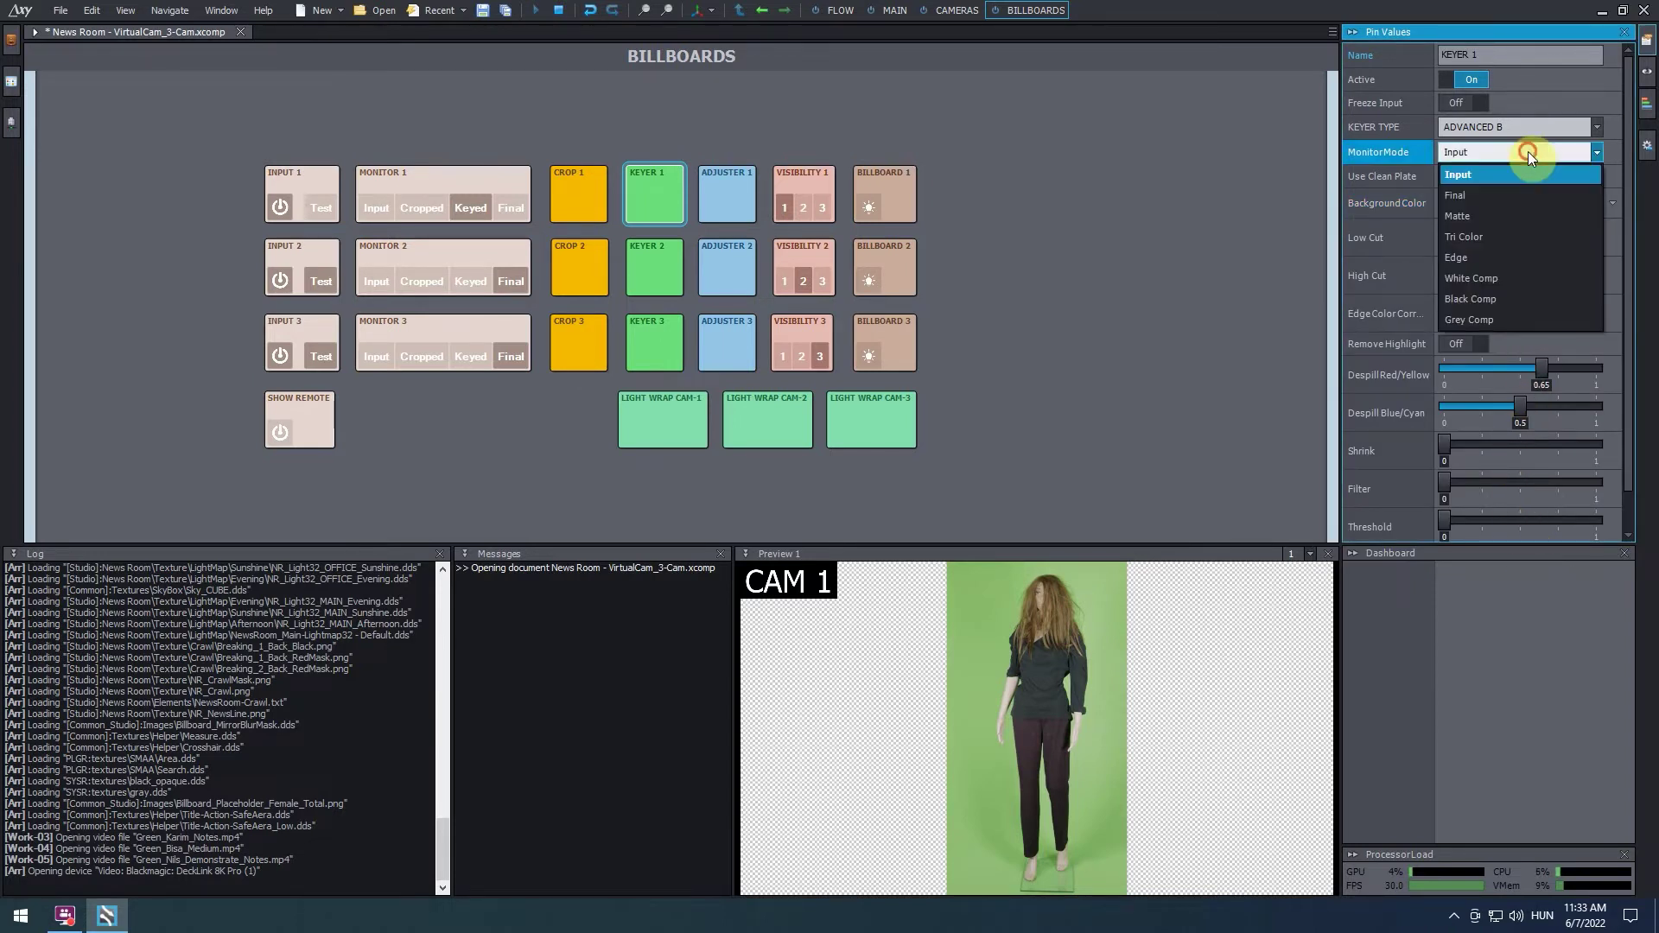
{"action": "left_click", "coordinate": [1530, 195]}
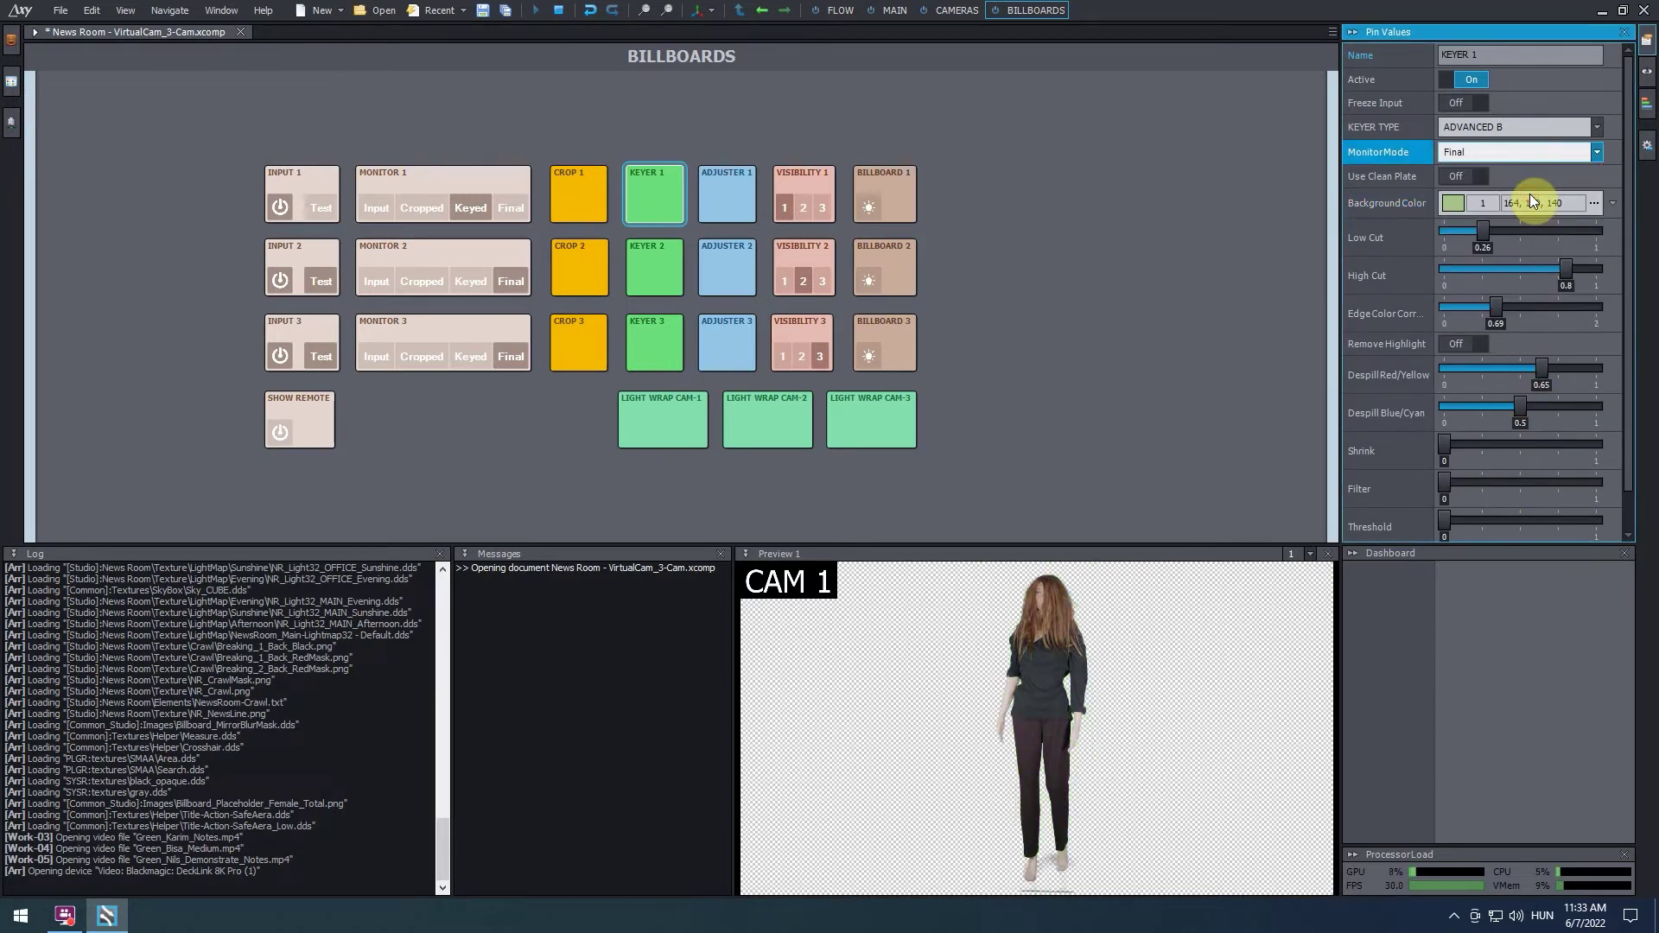
{"action": "mouse_move", "coordinate": [1485, 230]}
{"action": "left_mouse_down"}
{"action": "mouse_move", "coordinate": [1453, 231]}
{"action": "mouse_move", "coordinate": [1488, 251]}
{"action": "left_mouse_up"}
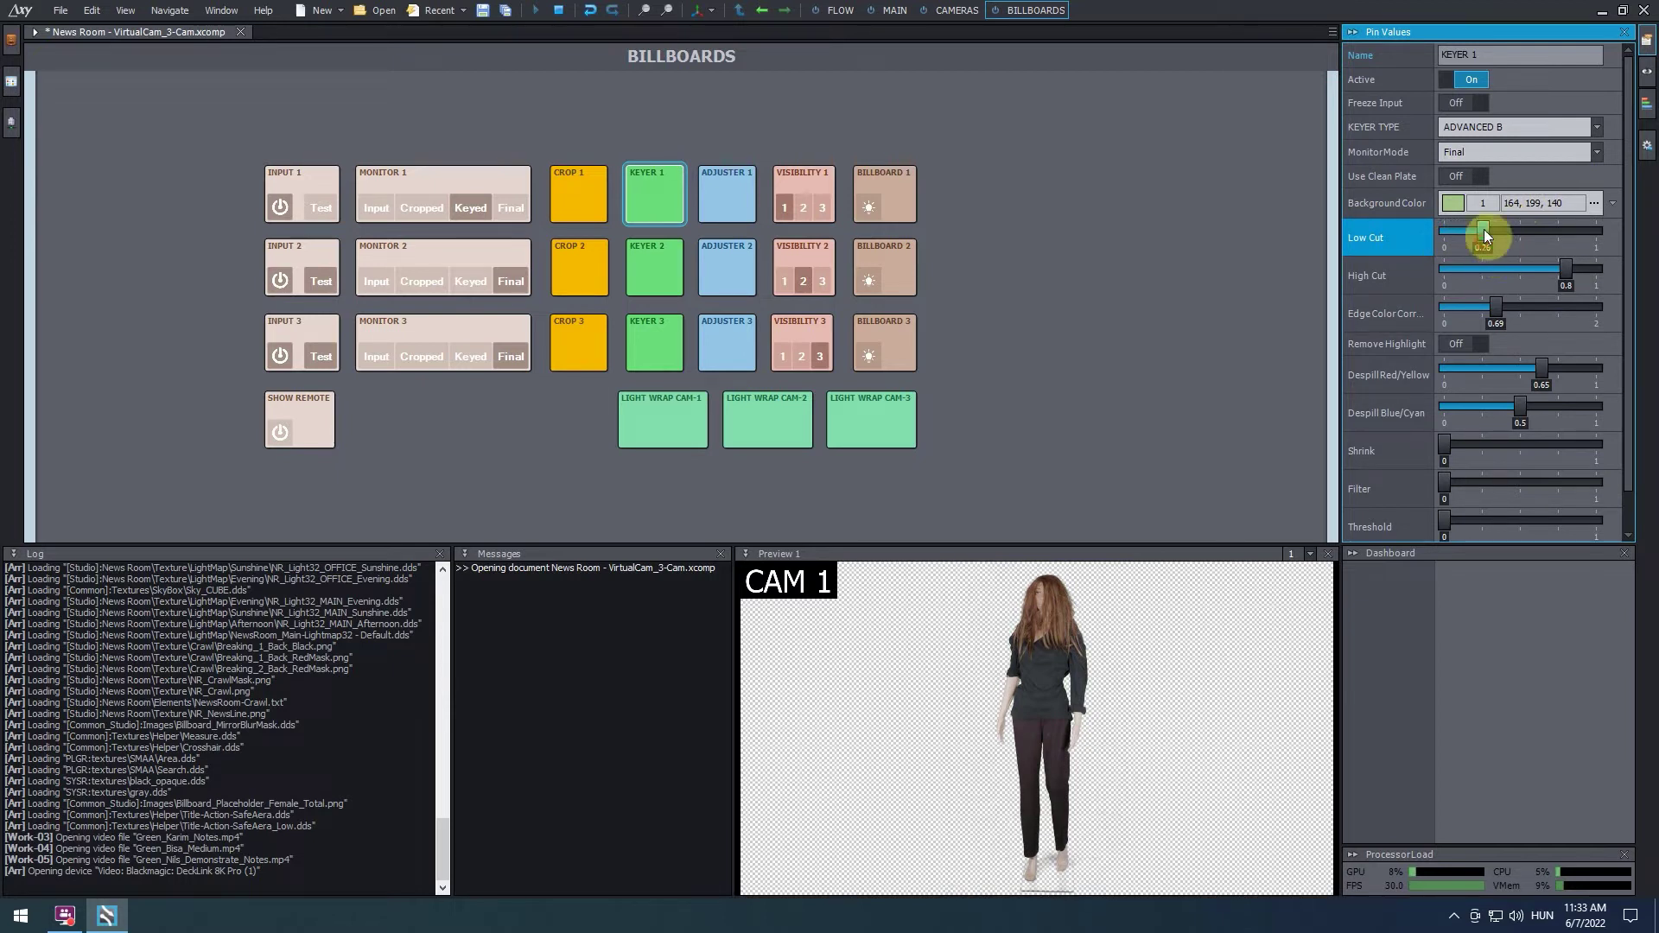
{"action": "mouse_move", "coordinate": [1566, 268]}
{"action": "left_mouse_down"}
{"action": "mouse_move", "coordinate": [1619, 274]}
{"action": "mouse_move", "coordinate": [1579, 279]}
{"action": "left_mouse_up"}
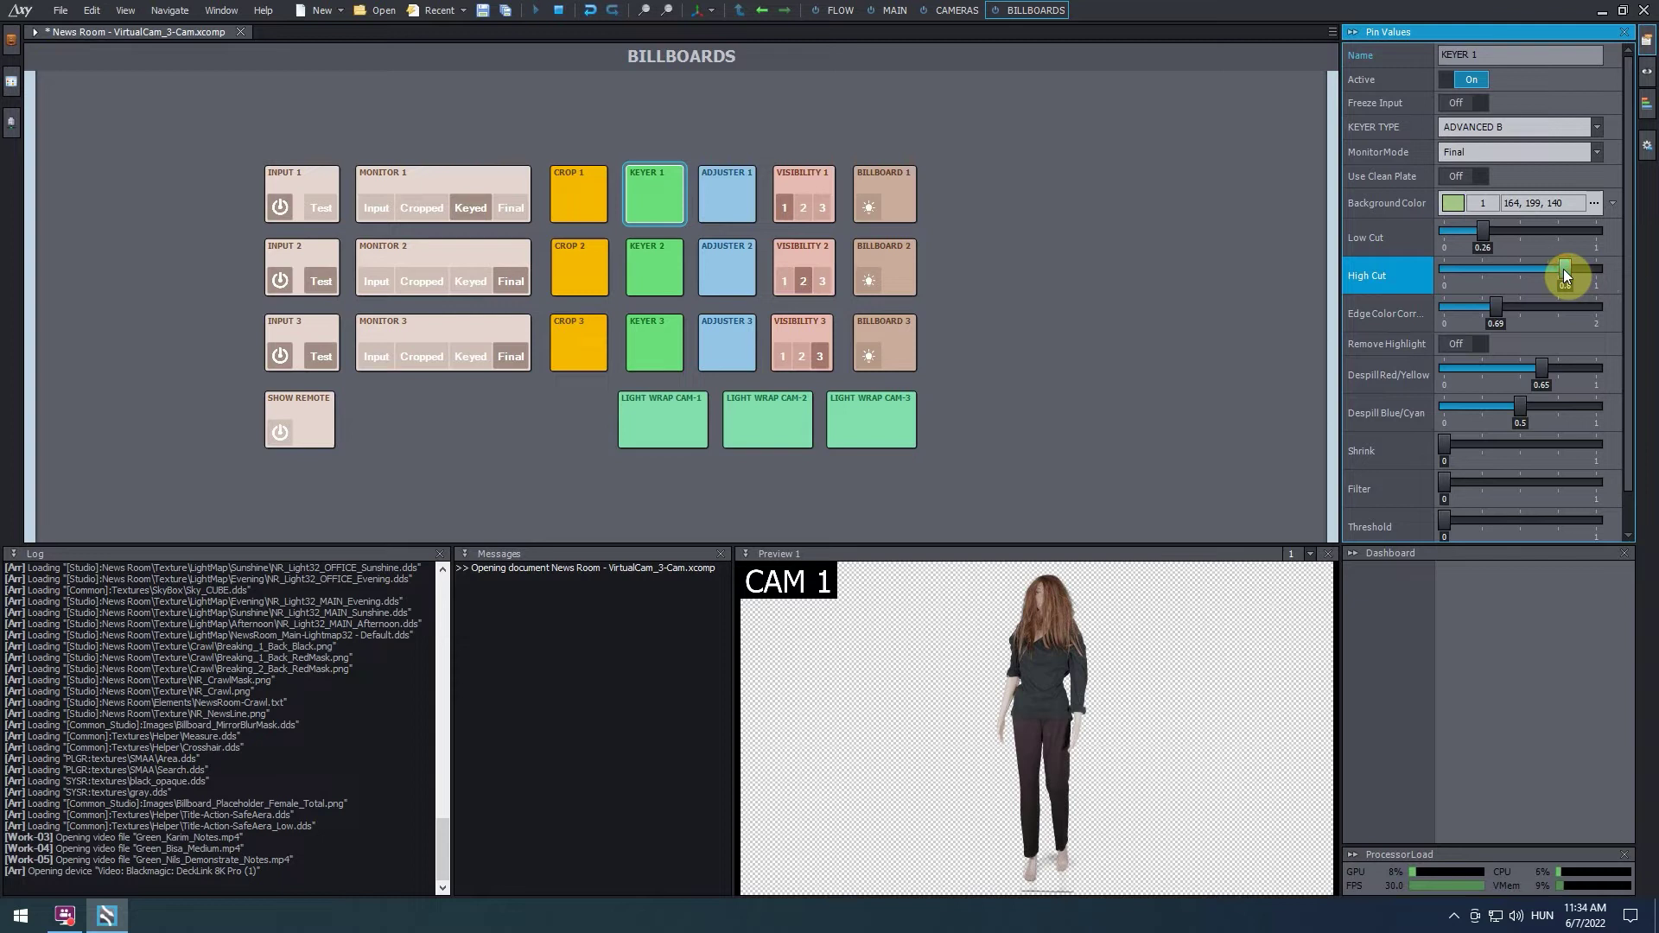
Step: Show the final image on MONITOR 1 and, with the scene editor enabled on Preview 1, lower BILLBOARD 1 to a vertical position of 0.16784
{"action": "left_click", "coordinate": [511, 207]}
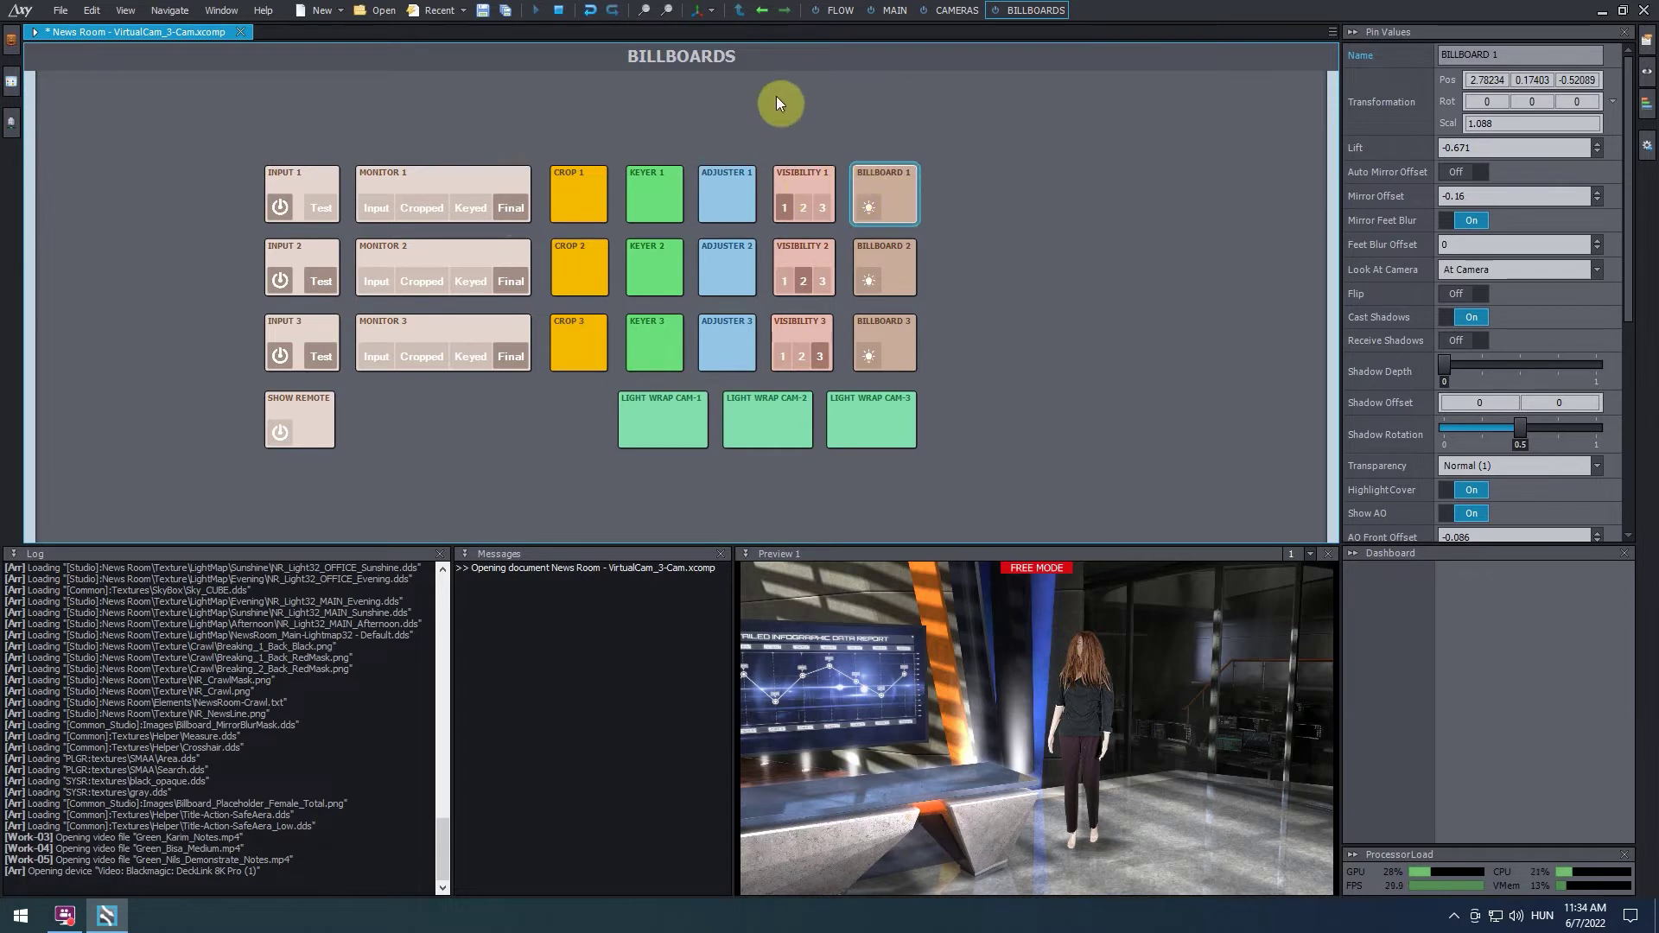
{"action": "left_click", "coordinate": [713, 13]}
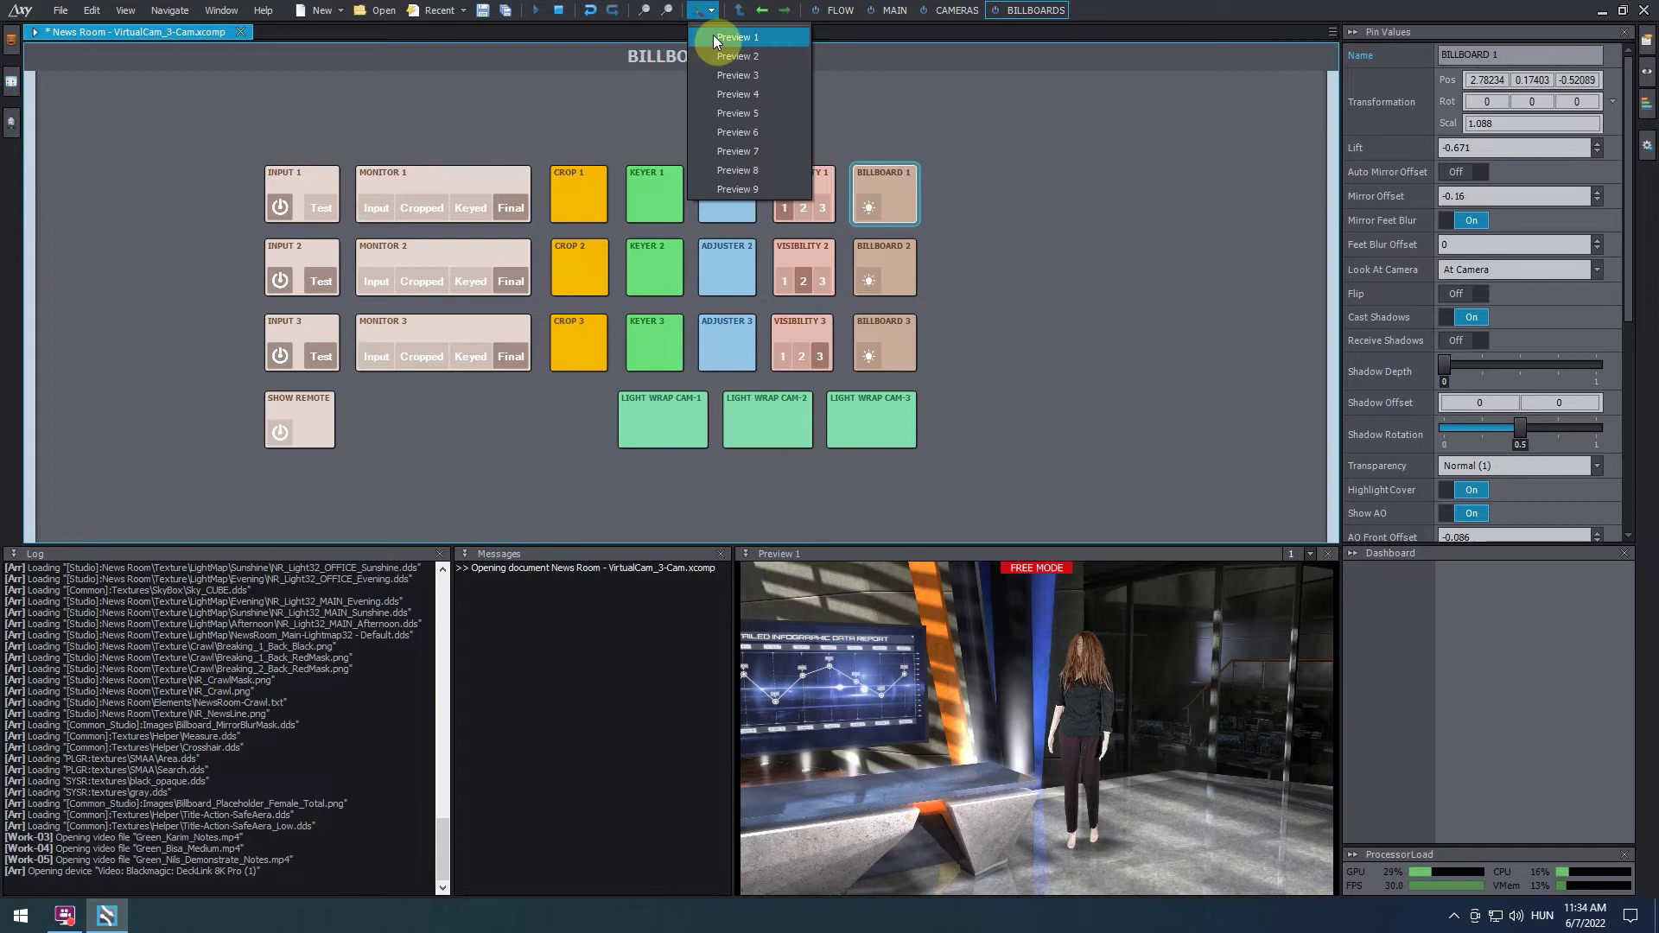
{"action": "left_click", "coordinate": [713, 35]}
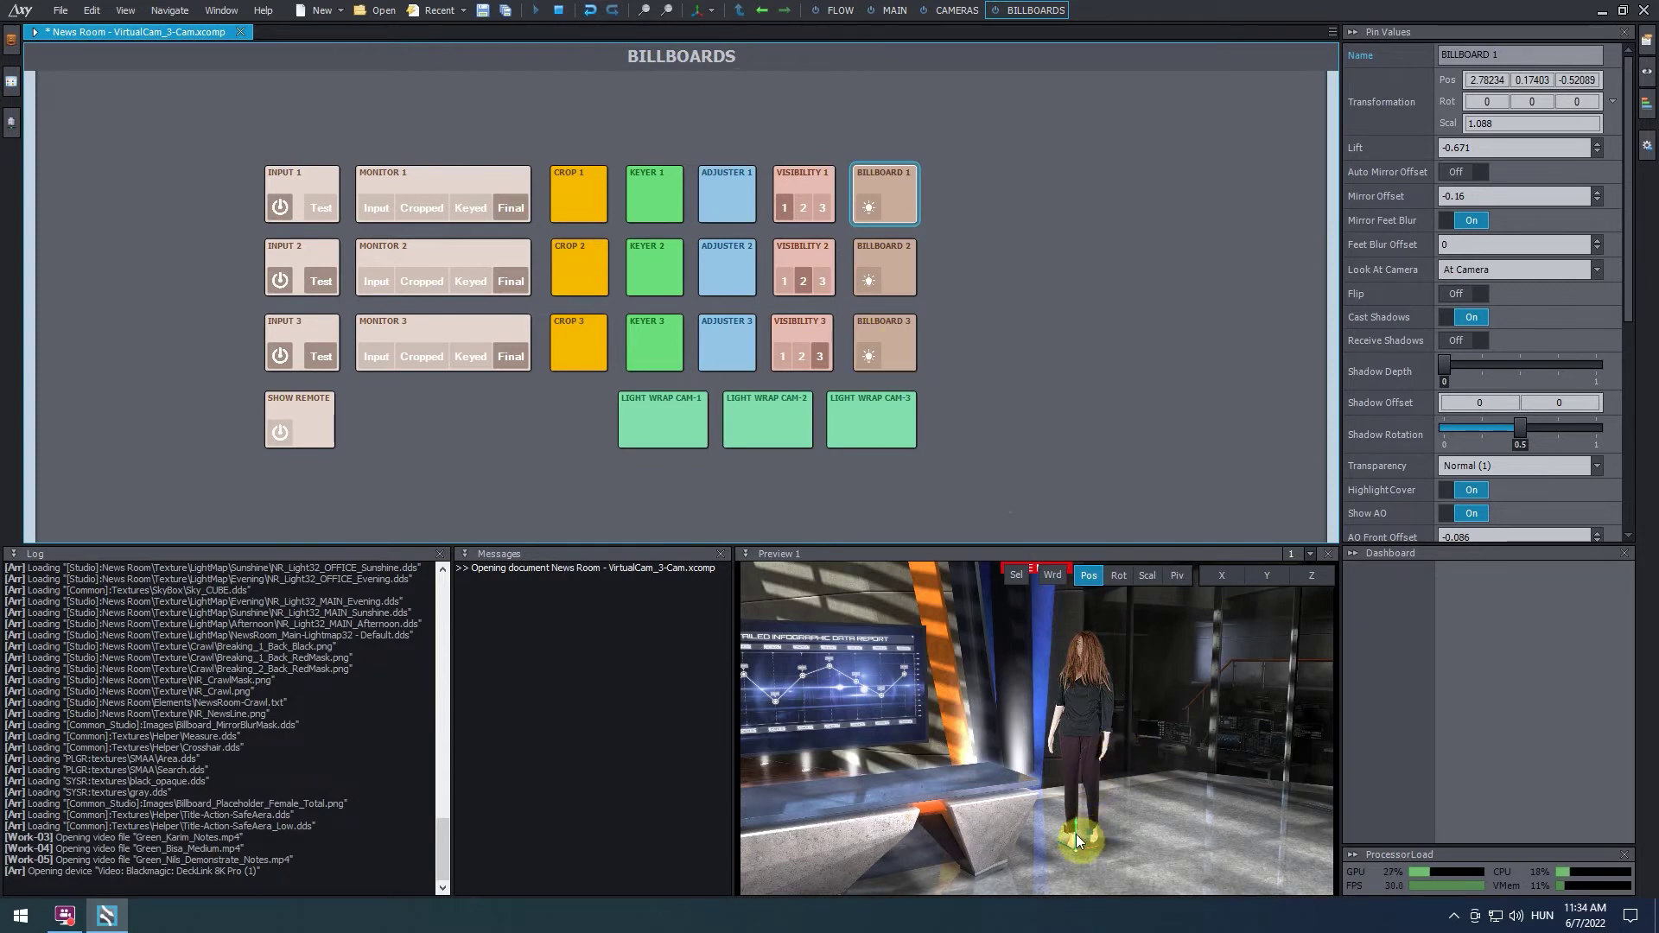
{"action": "left_click_drag", "start_coordinate": [1076, 840], "coordinate": [1089, 736]}
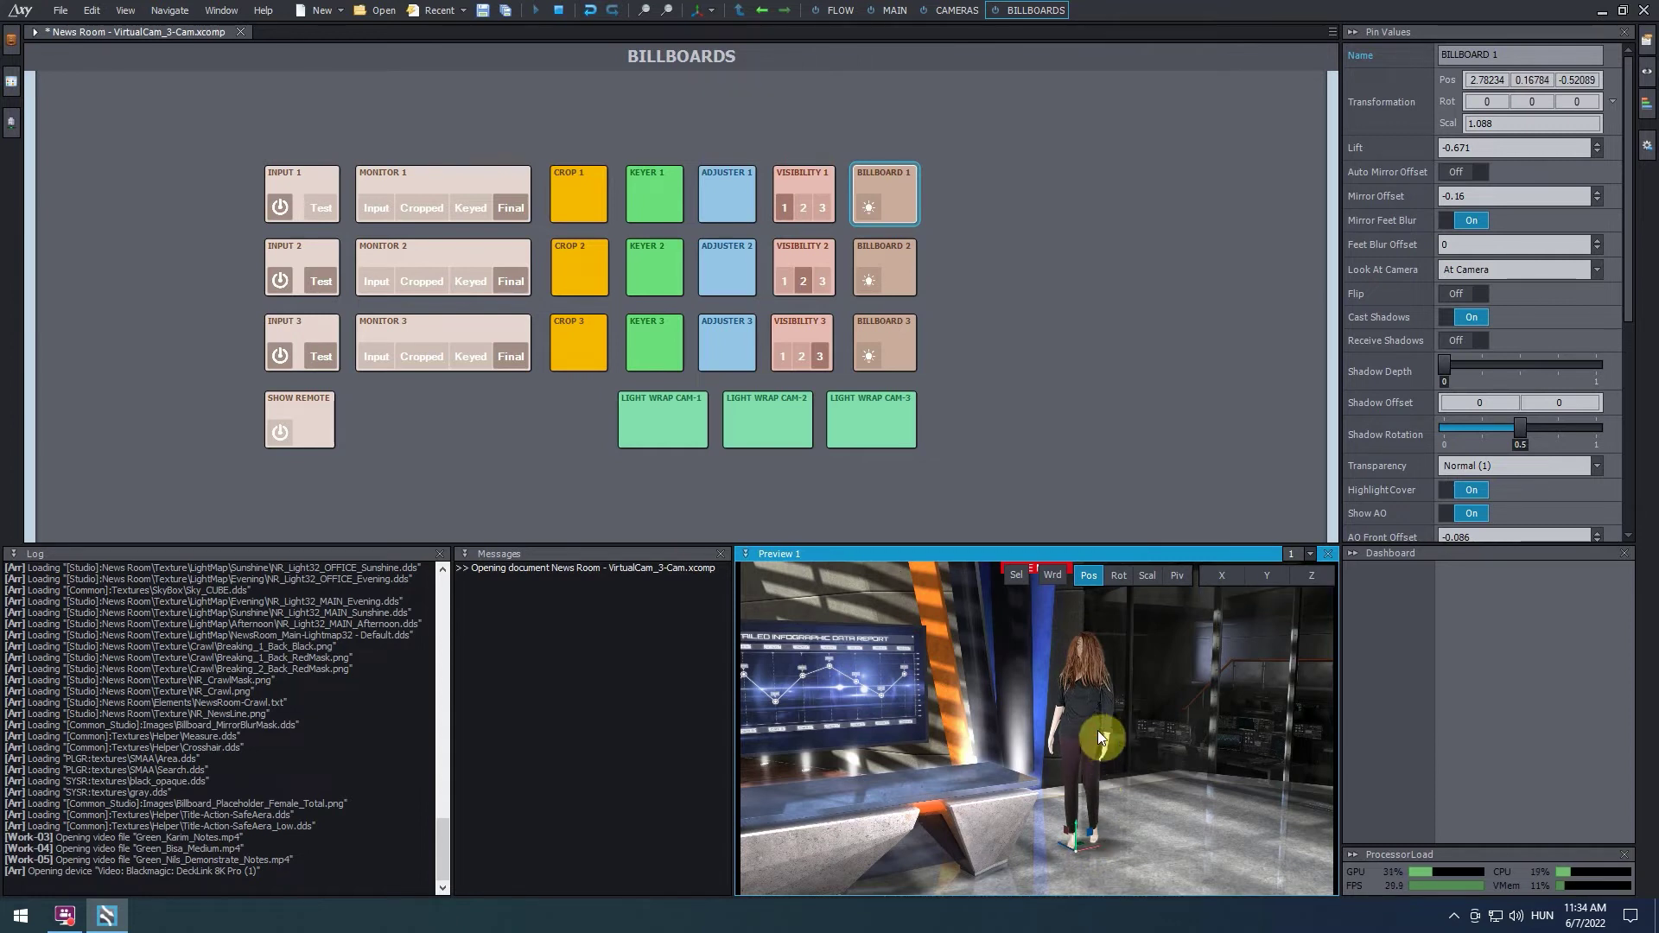
Step: Adjust the Lift of BILLBOARD 1 to -0.801 so the mannequin's feet meet the studio floor
{"action": "left_click", "coordinate": [1381, 147]}
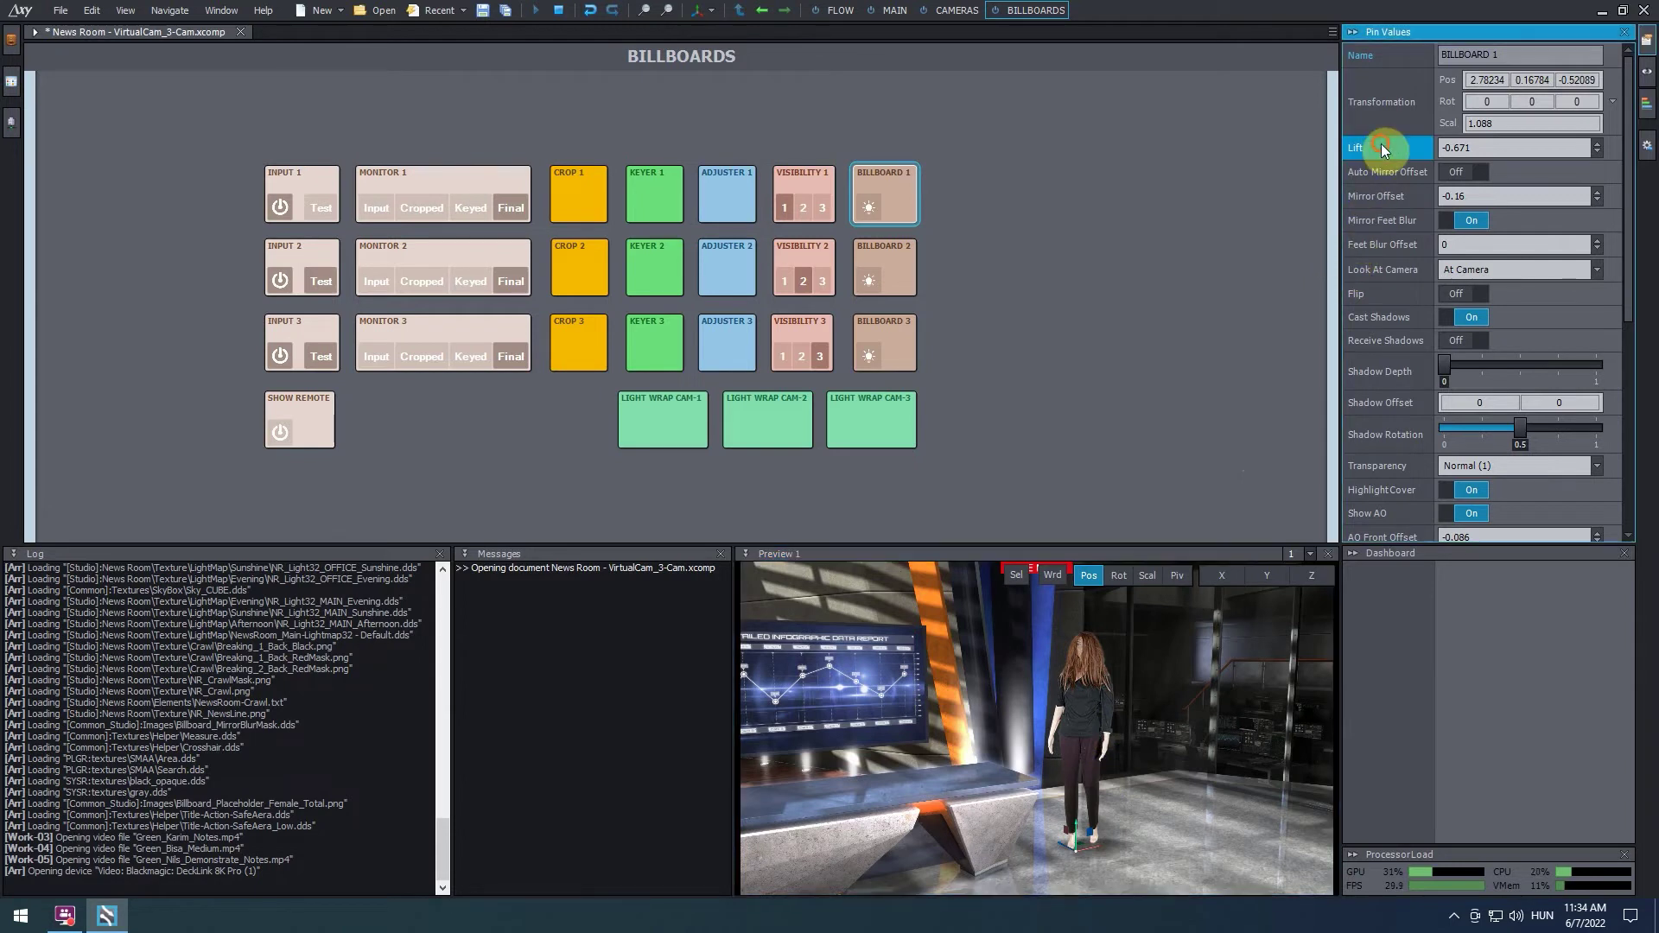
{"action": "left_click", "coordinate": [1481, 147]}
{"action": "key", "text": "BackSpace"}
{"action": "key", "text": "BackSpace"}
{"action": "key", "text": "BackSpace"}
{"action": "type", "text": "241"}
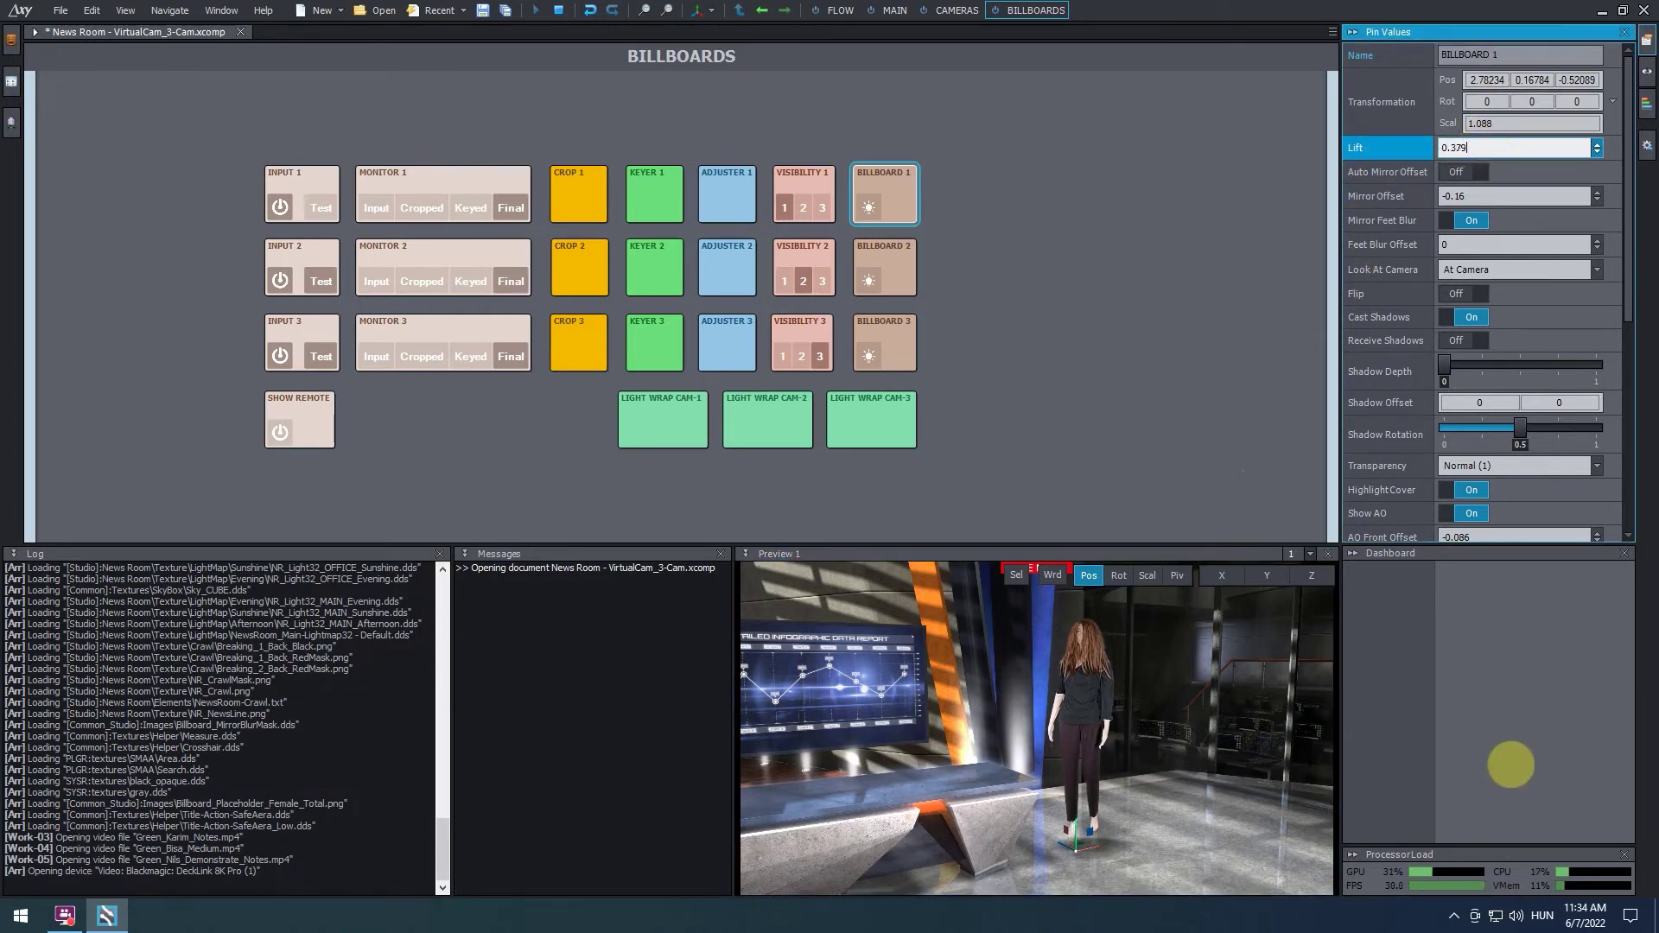
{"action": "key", "text": "BackSpace"}
{"action": "key", "text": "BackSpace"}
{"action": "key", "text": "BackSpace"}
{"action": "type", "text": "811"}
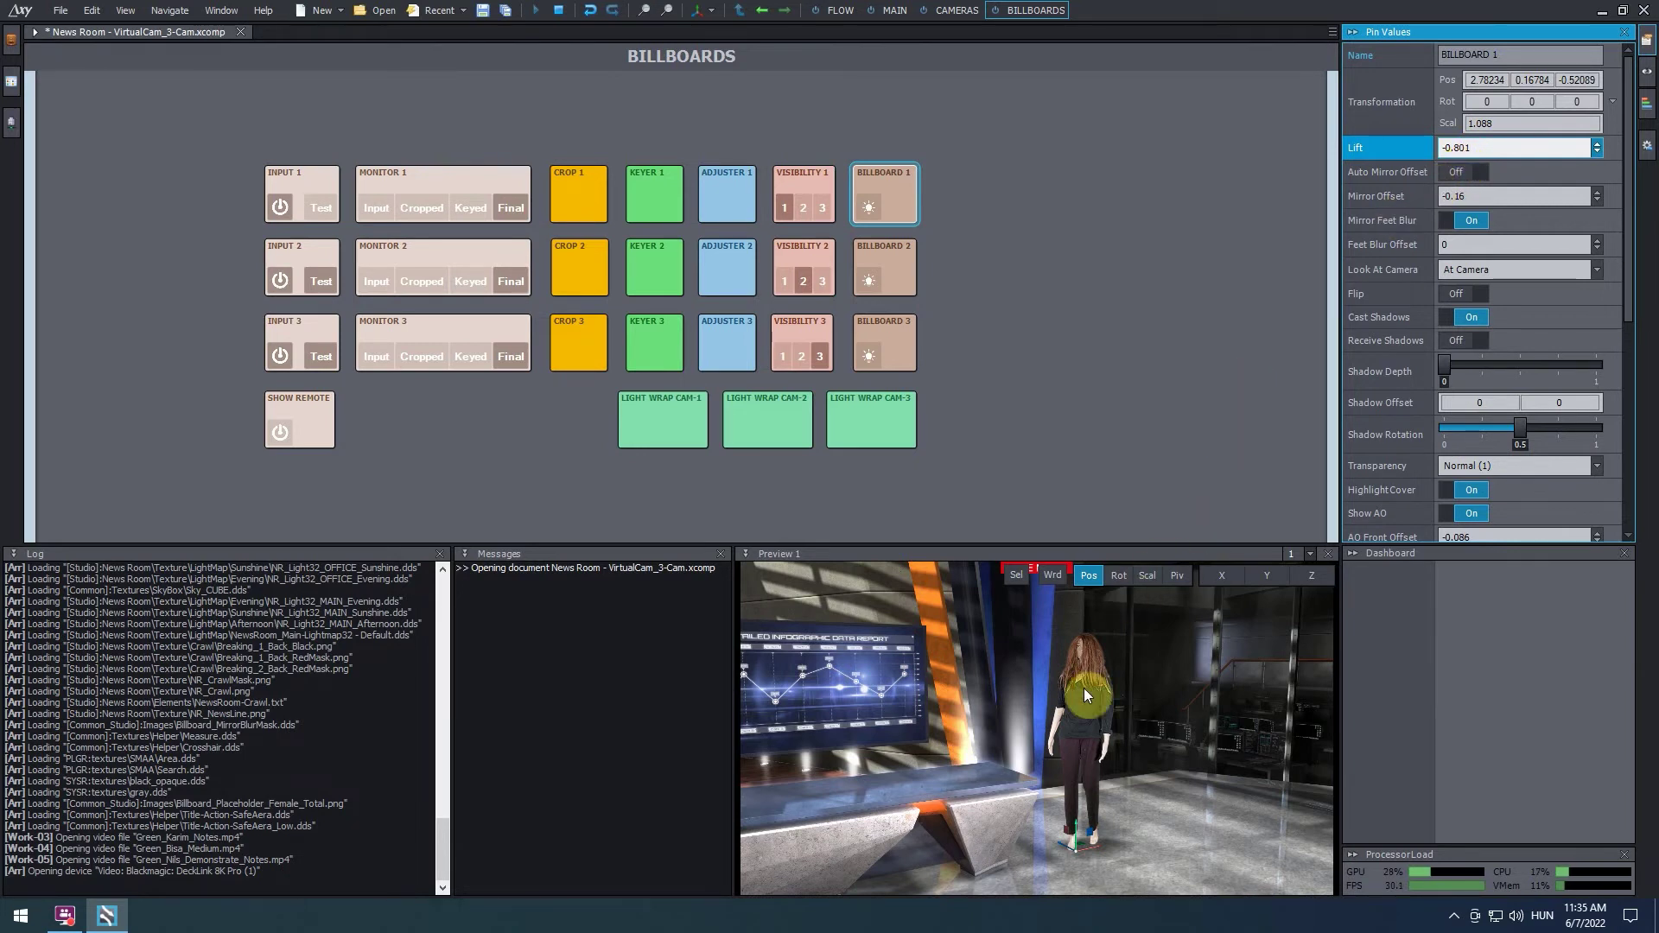
Step: Move BILLBOARD 1 behind the news desk, to about X 0.038 and Z 0.70, and check its placement from another angle
{"action": "left_click_drag", "start_coordinate": [1069, 843], "coordinate": [842, 871]}
{"action": "right_click_drag", "start_coordinate": [854, 679], "coordinate": [1103, 672]}
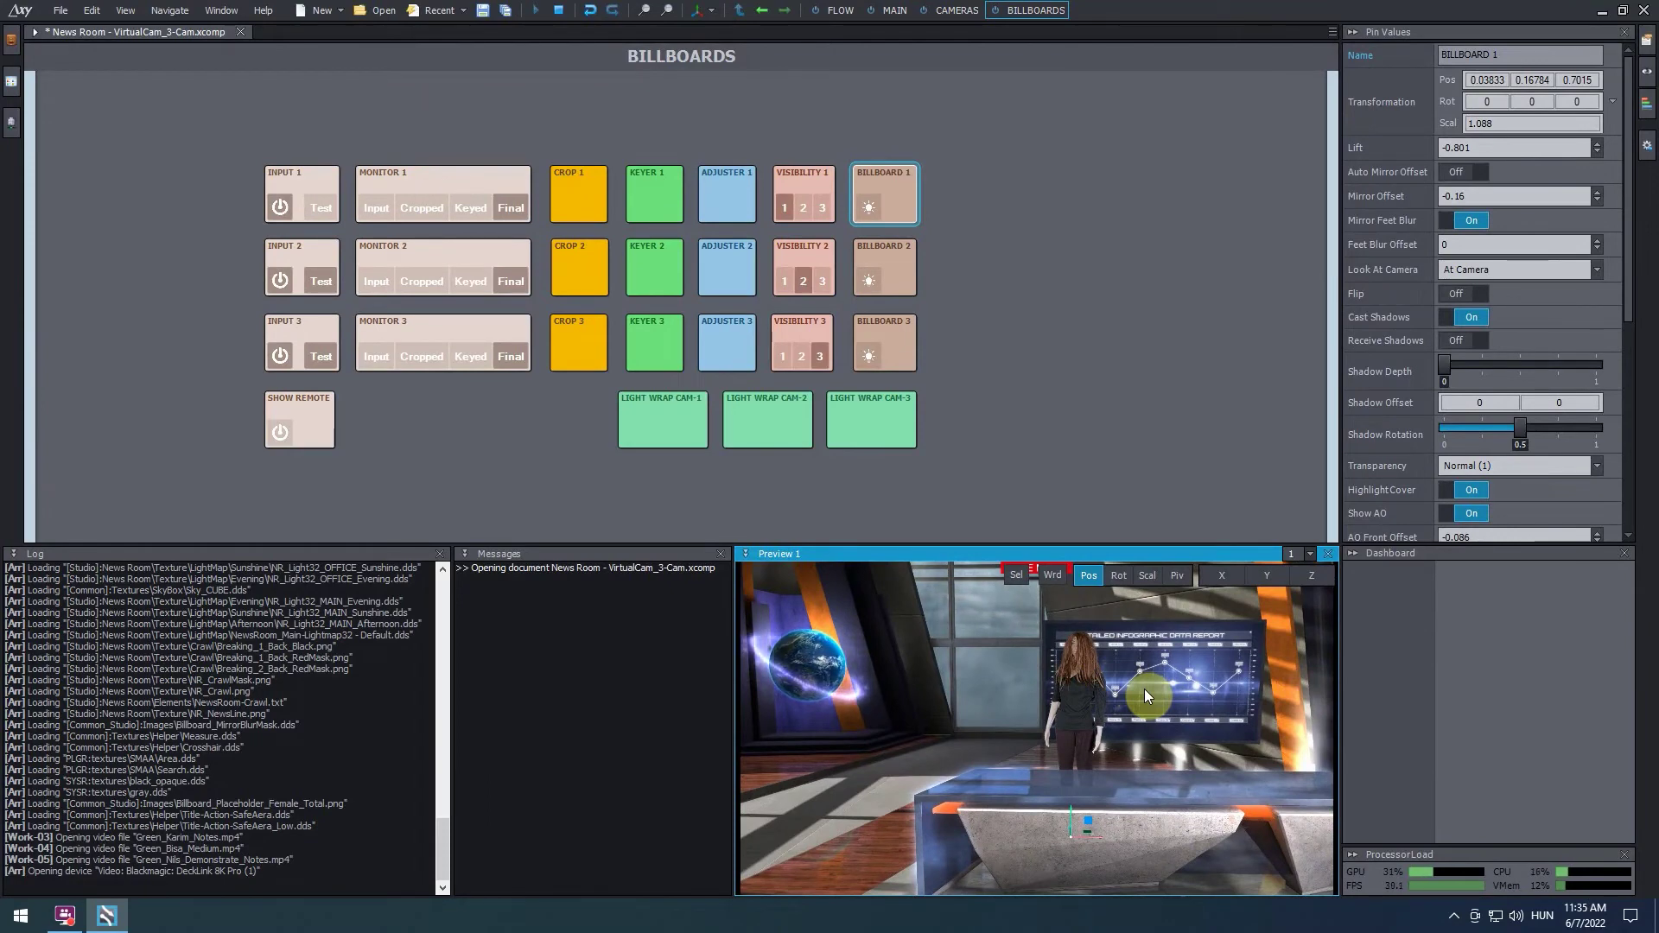
Step: On the CAMERAS board, switch from free camera to camera path mode and frame position A of CAMERA 1 path 1 as a wide studio view
{"action": "left_click", "coordinate": [949, 12]}
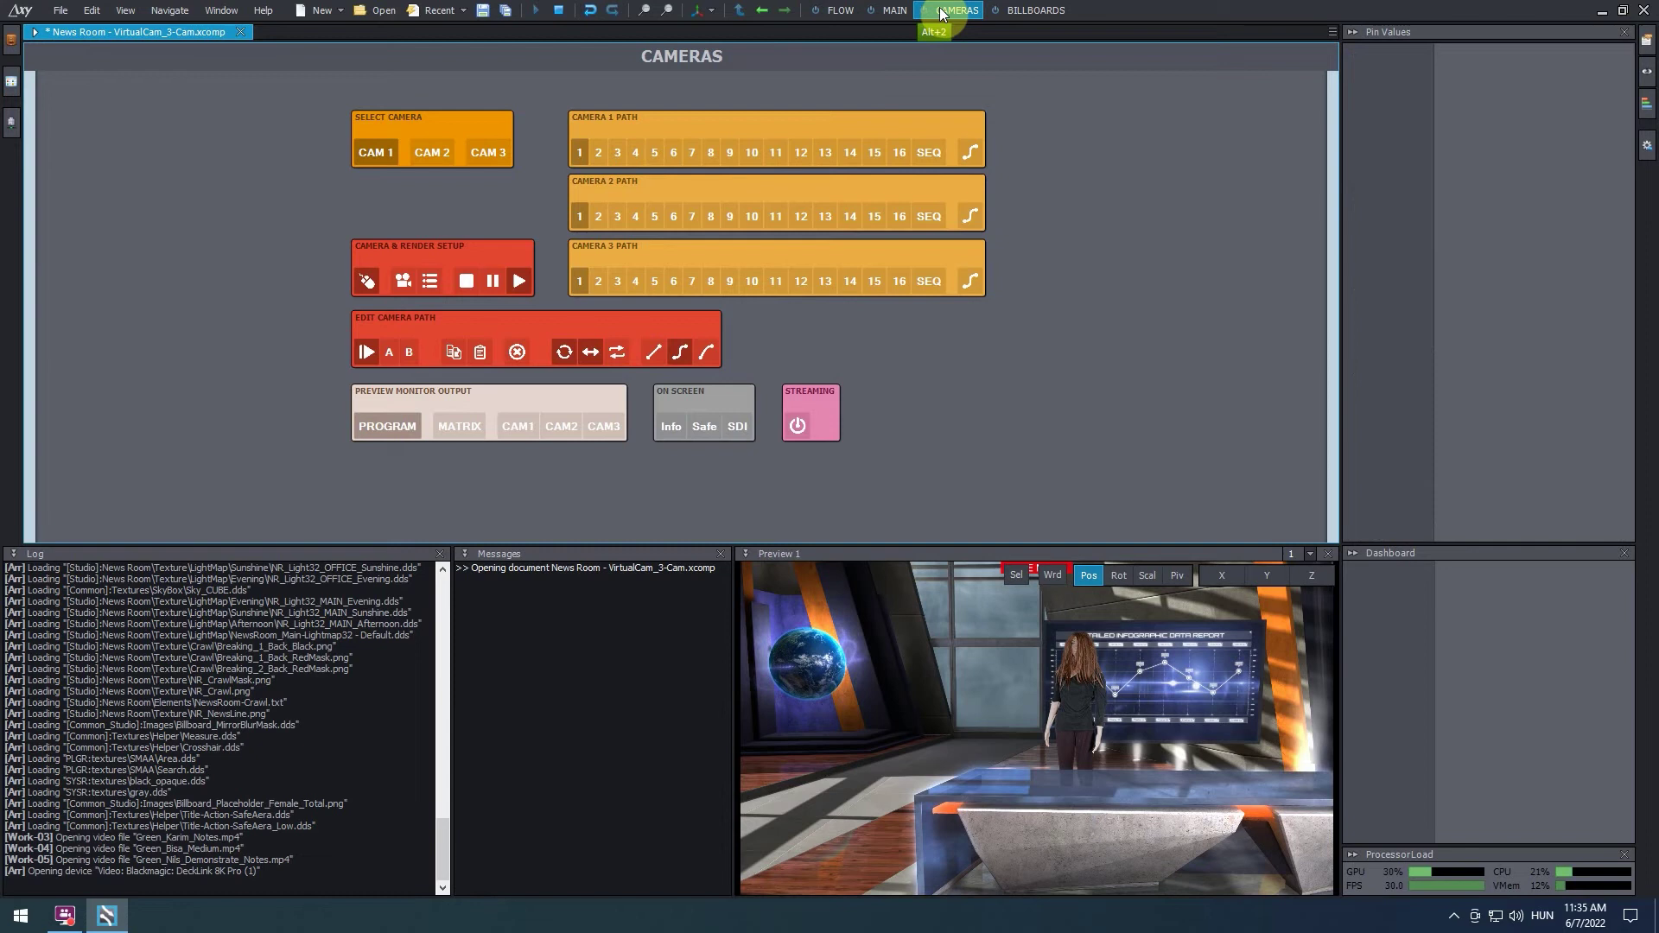
{"action": "left_click", "coordinate": [404, 275]}
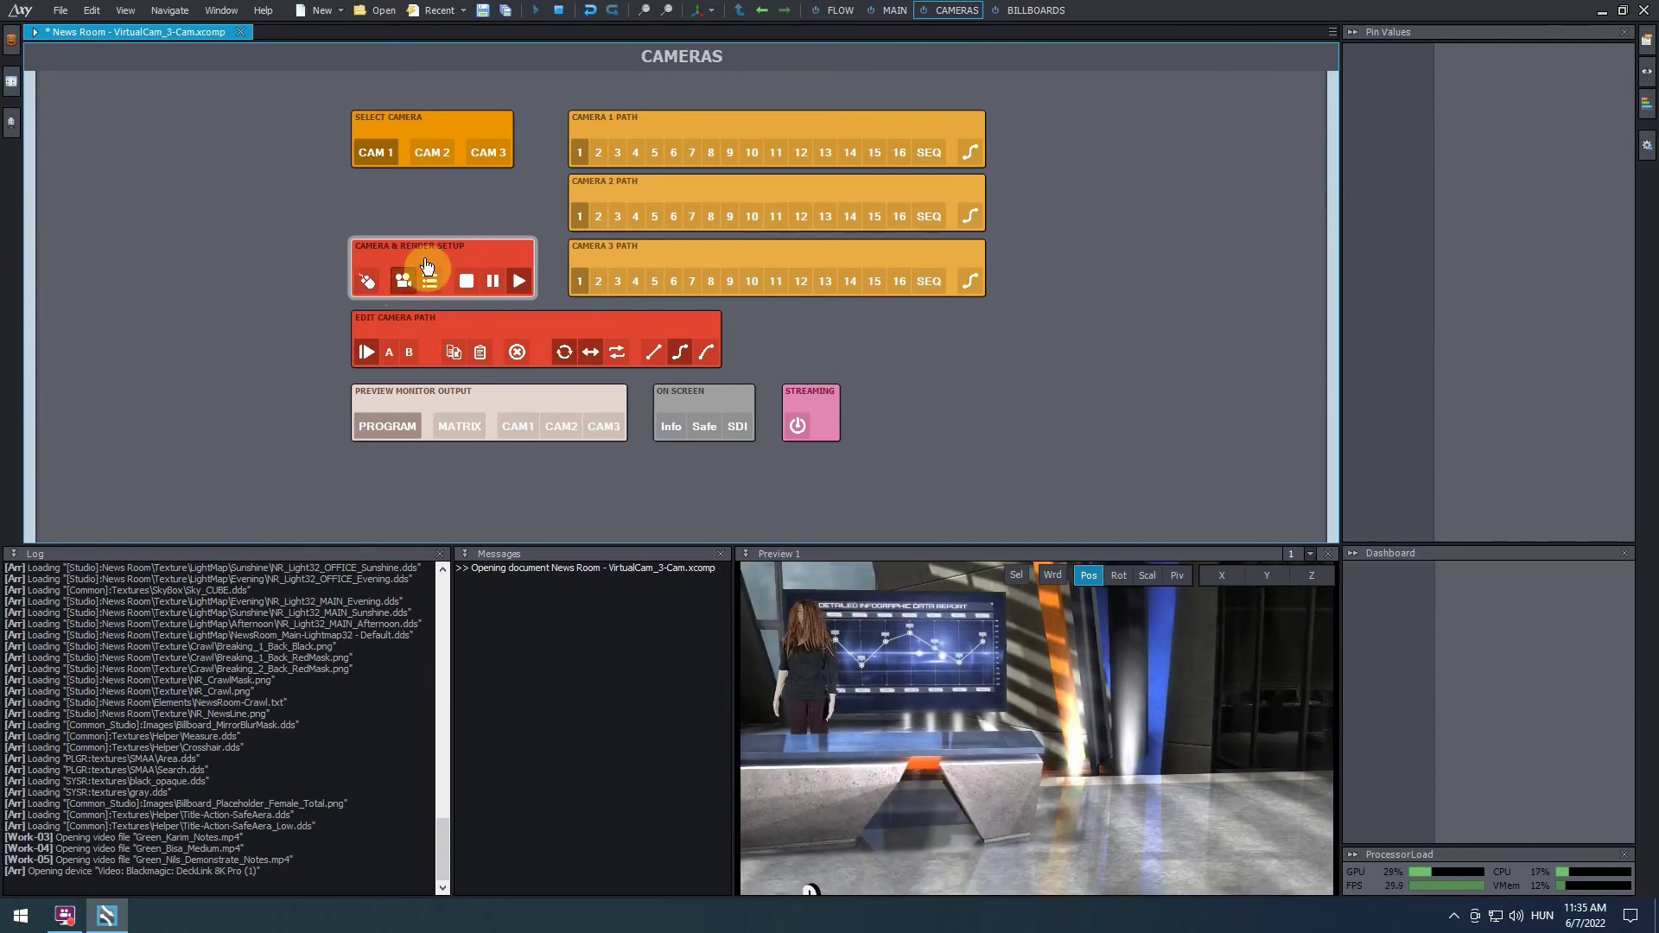
{"action": "left_click", "coordinate": [585, 164]}
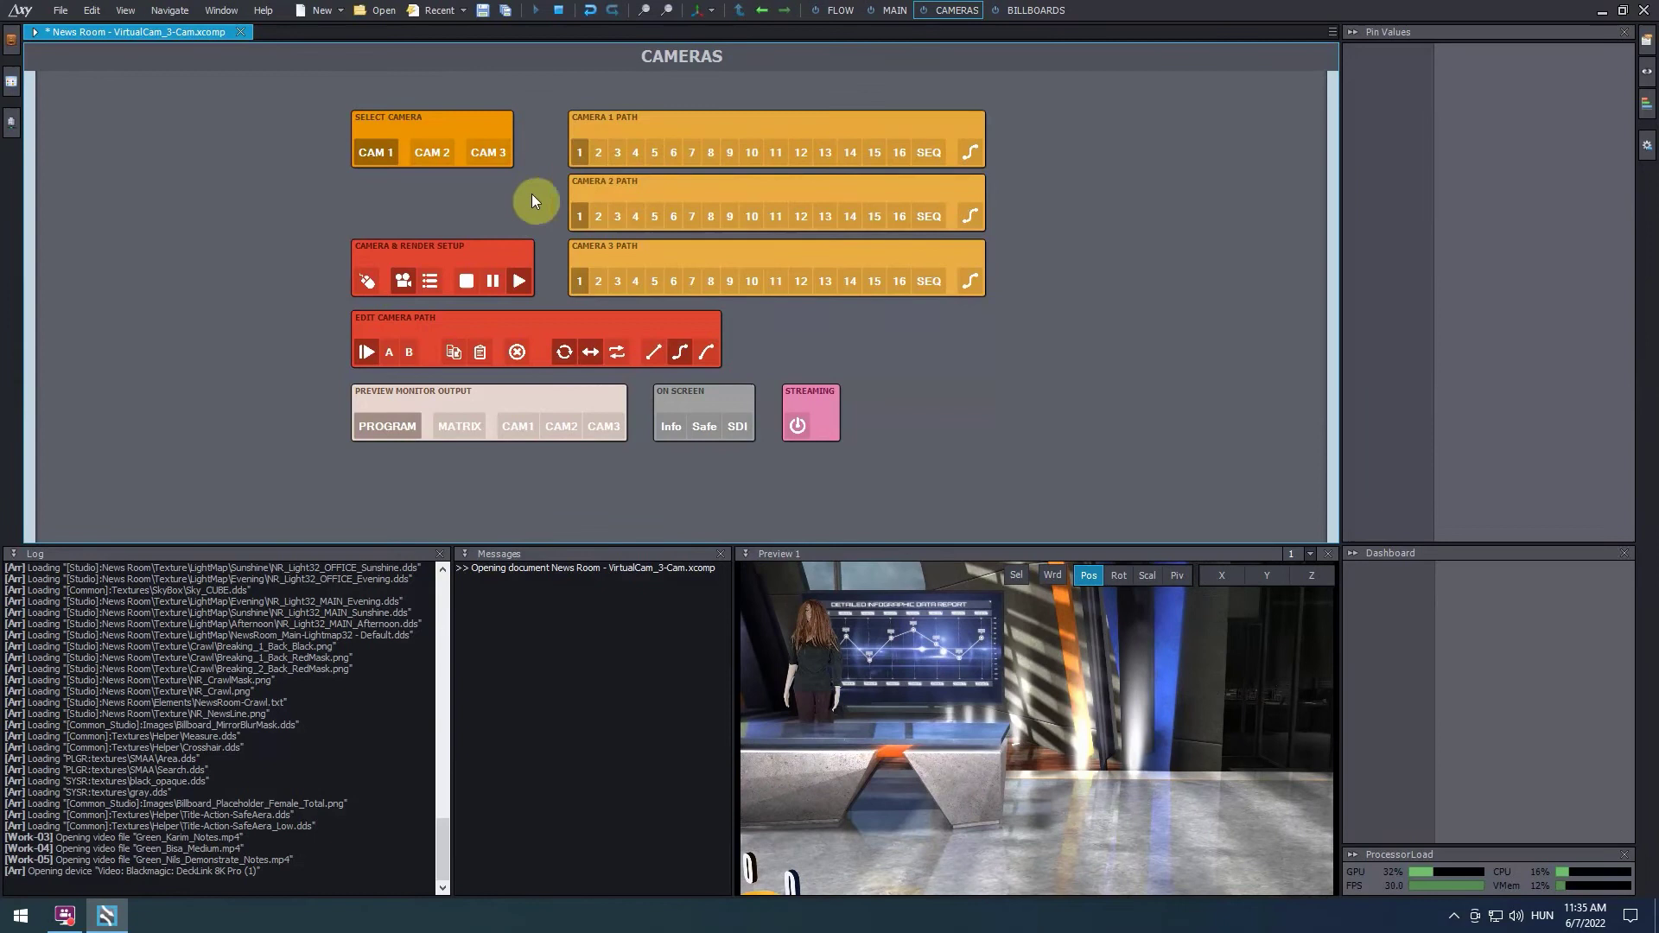
{"action": "left_click", "coordinate": [391, 356]}
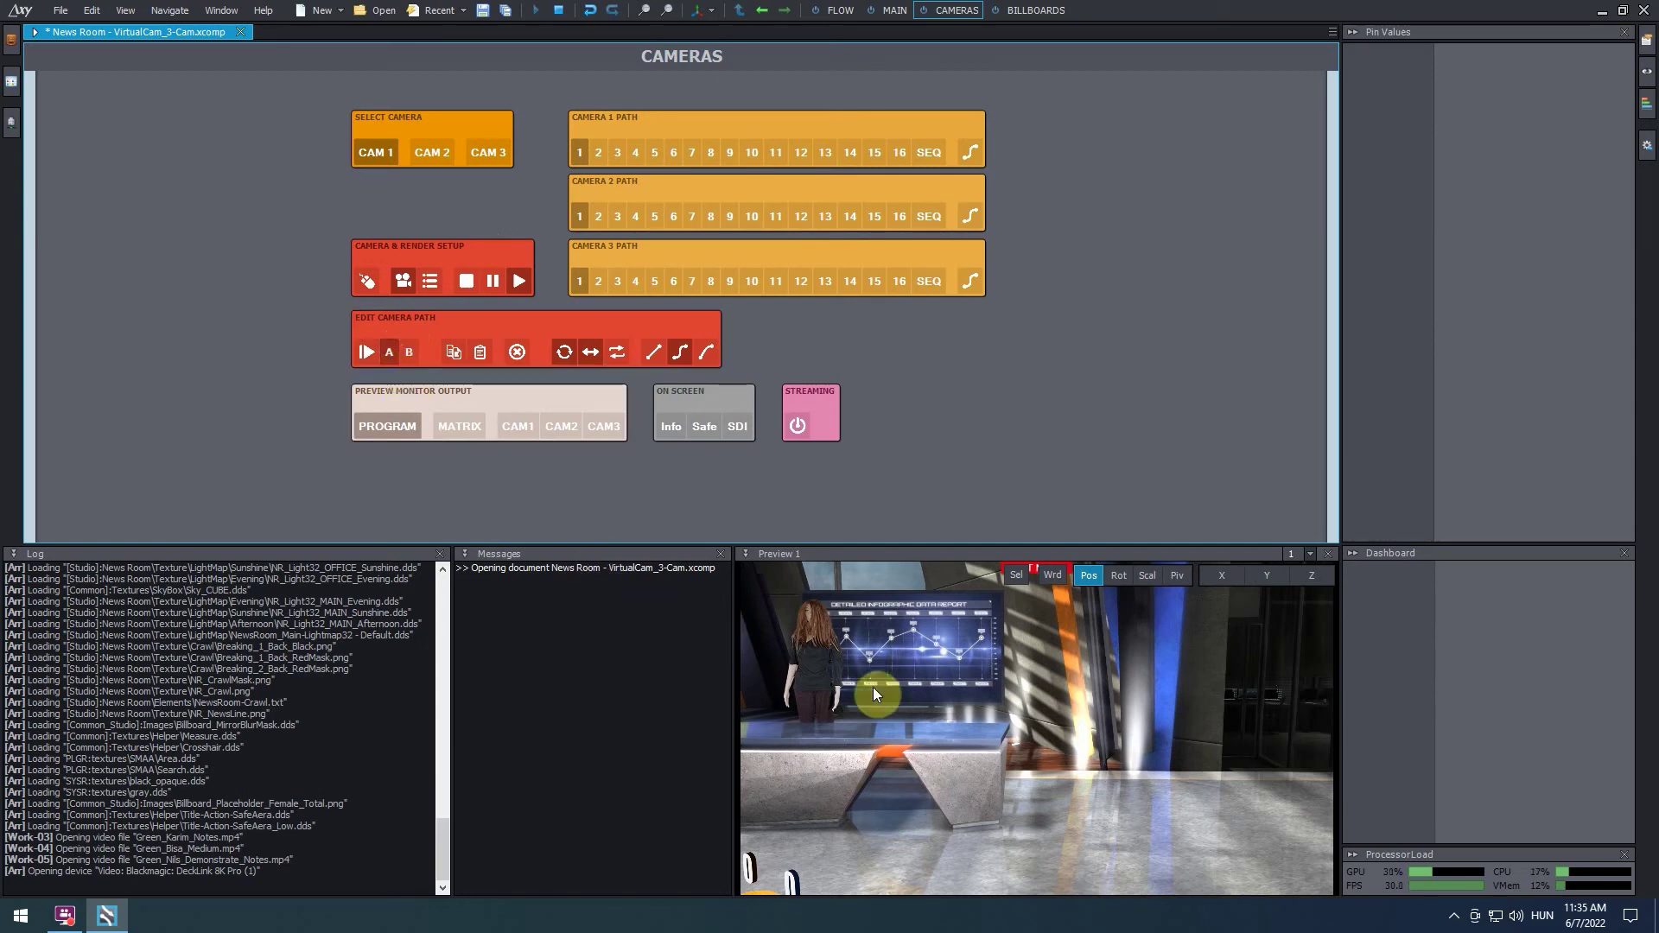
{"action": "mouse_move", "coordinate": [1011, 730]}
{"action": "left_mouse_down"}
{"action": "mouse_move", "coordinate": [1072, 724]}
{"action": "mouse_move", "coordinate": [945, 815]}
{"action": "mouse_move", "coordinate": [1305, 712]}
{"action": "mouse_move", "coordinate": [1242, 575]}
{"action": "mouse_move", "coordinate": [1267, 593]}
{"action": "mouse_move", "coordinate": [1207, 756]}
{"action": "mouse_move", "coordinate": [1310, 689]}
{"action": "mouse_move", "coordinate": [1171, 683]}
{"action": "mouse_move", "coordinate": [1226, 651]}
{"action": "left_mouse_up"}
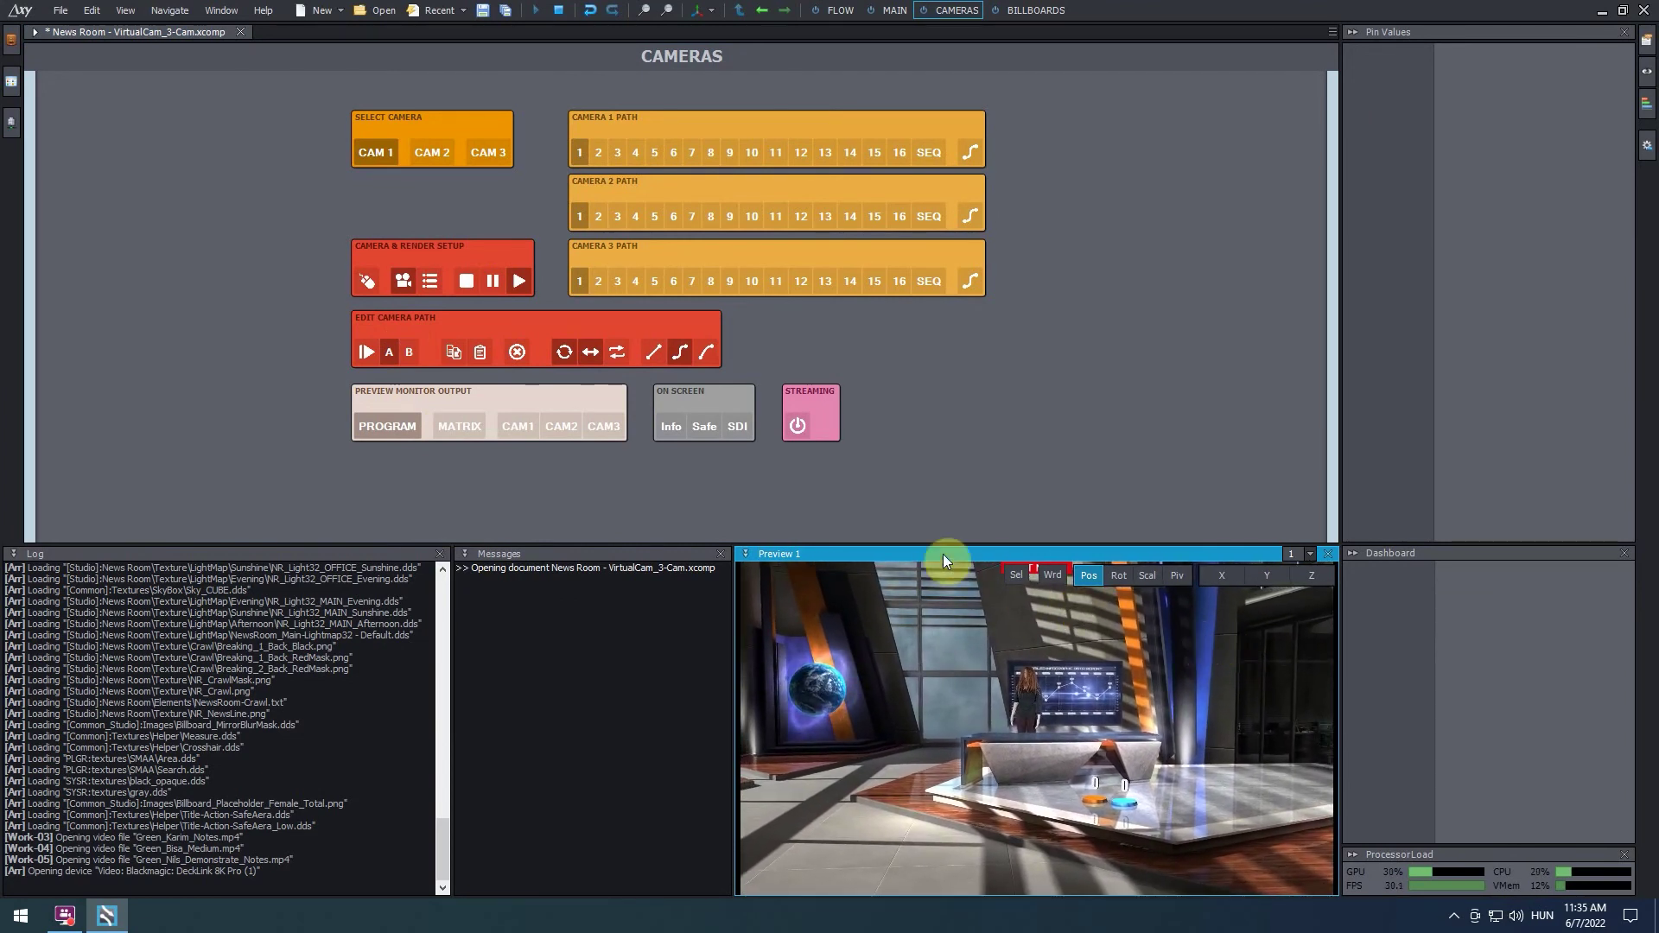
Step: Copy camera position A into position B, reframe B closer on the mannequin behind the desk, and play the camera move
{"action": "left_click", "coordinate": [460, 355]}
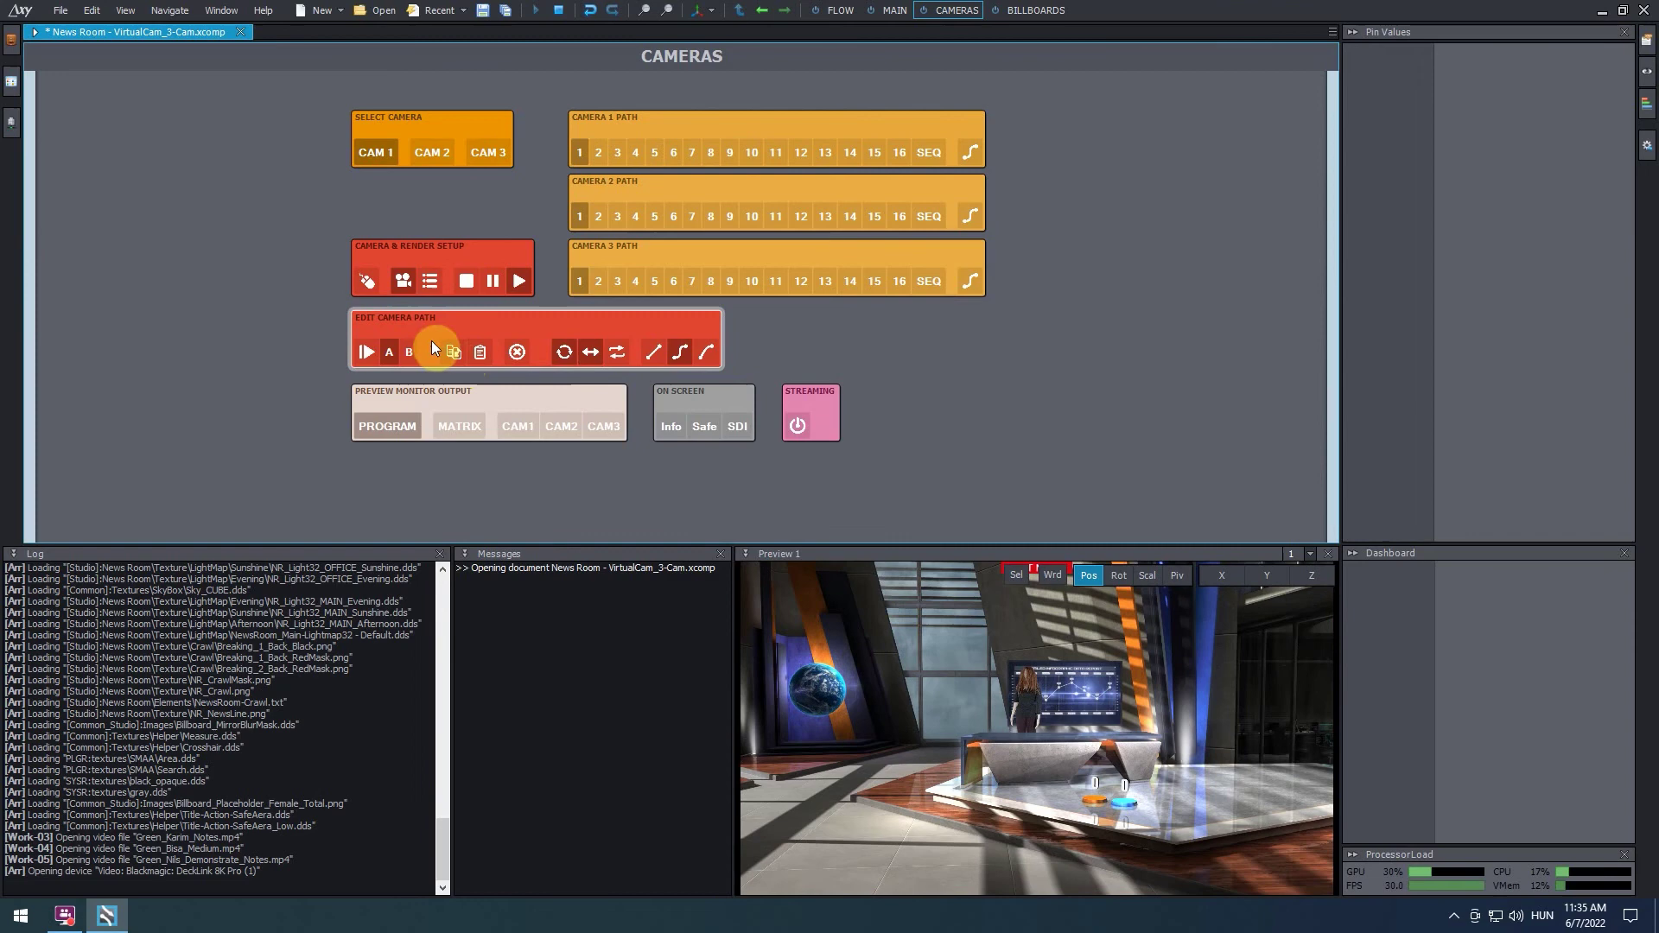
{"action": "left_click", "coordinate": [411, 353]}
{"action": "left_click", "coordinate": [480, 354]}
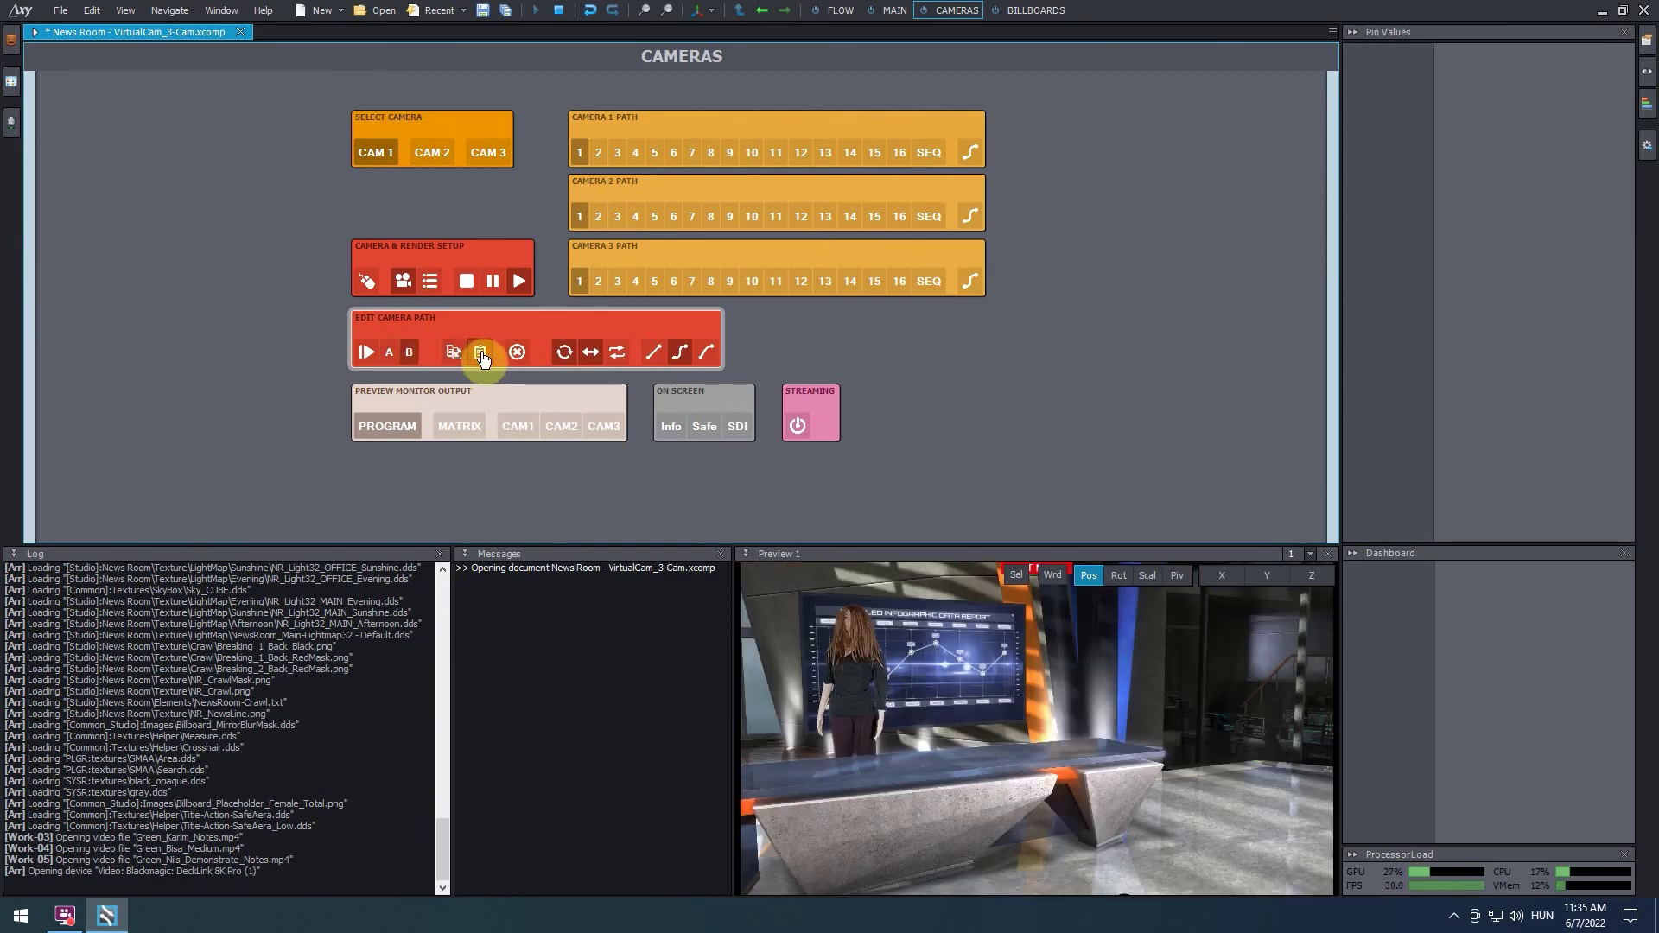
{"action": "left_click", "coordinate": [999, 768]}
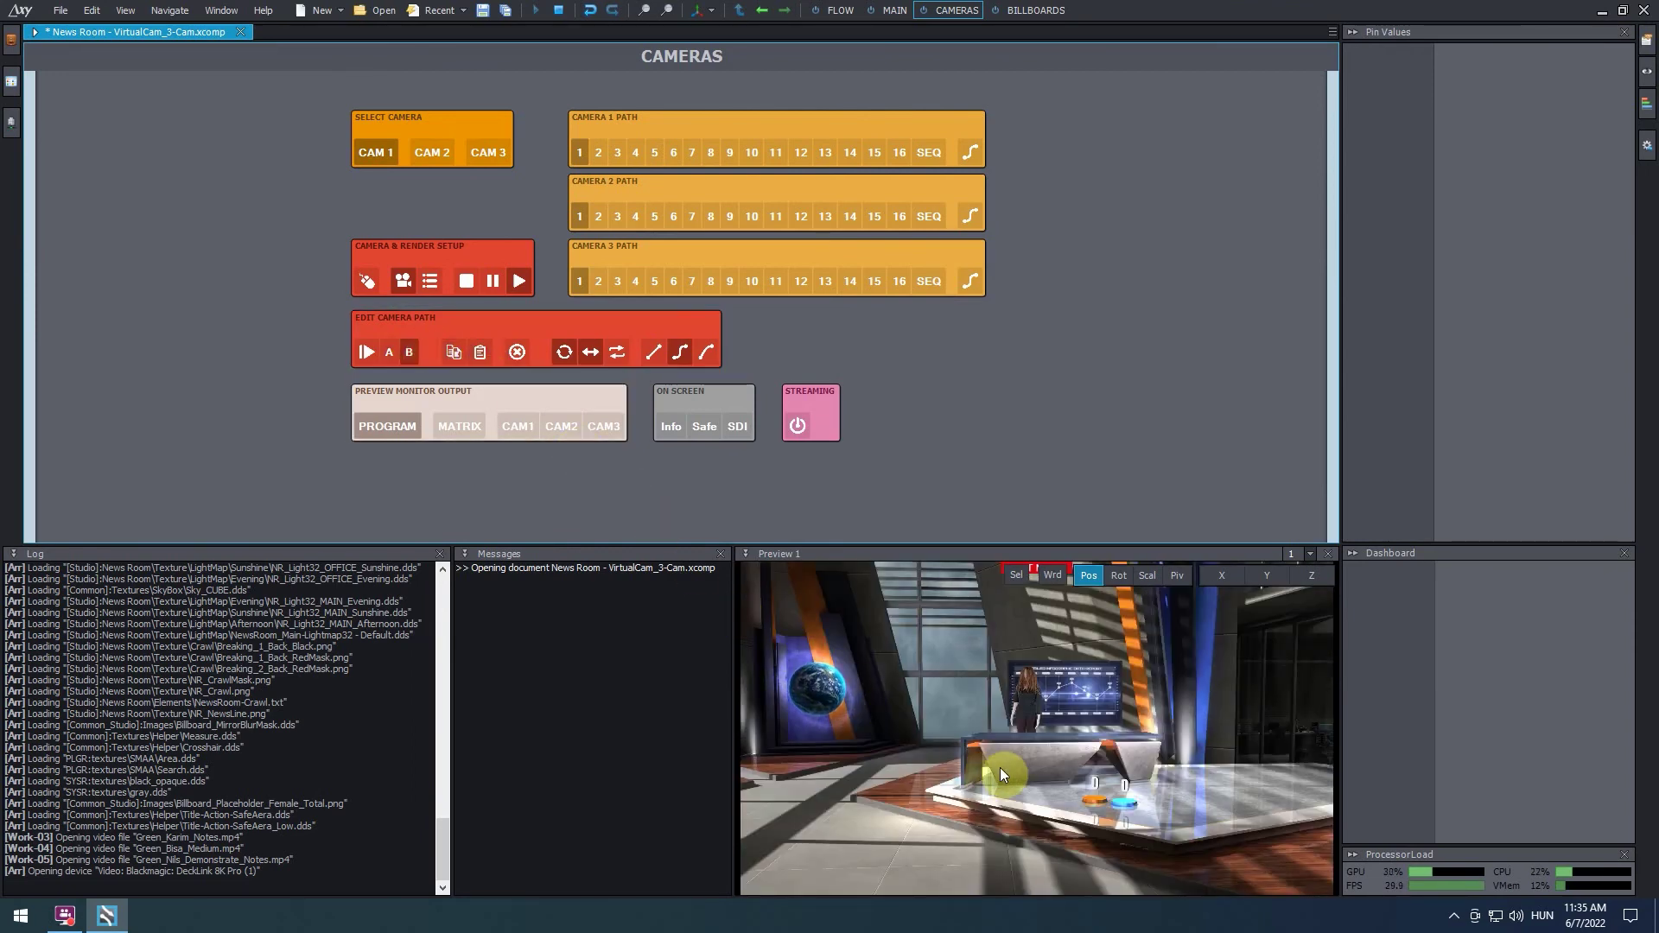
{"action": "mouse_move", "coordinate": [1025, 765]}
{"action": "left_mouse_down"}
{"action": "mouse_move", "coordinate": [1009, 837]}
{"action": "mouse_move", "coordinate": [1026, 595]}
{"action": "mouse_move", "coordinate": [1014, 847]}
{"action": "mouse_move", "coordinate": [987, 610]}
{"action": "left_mouse_up"}
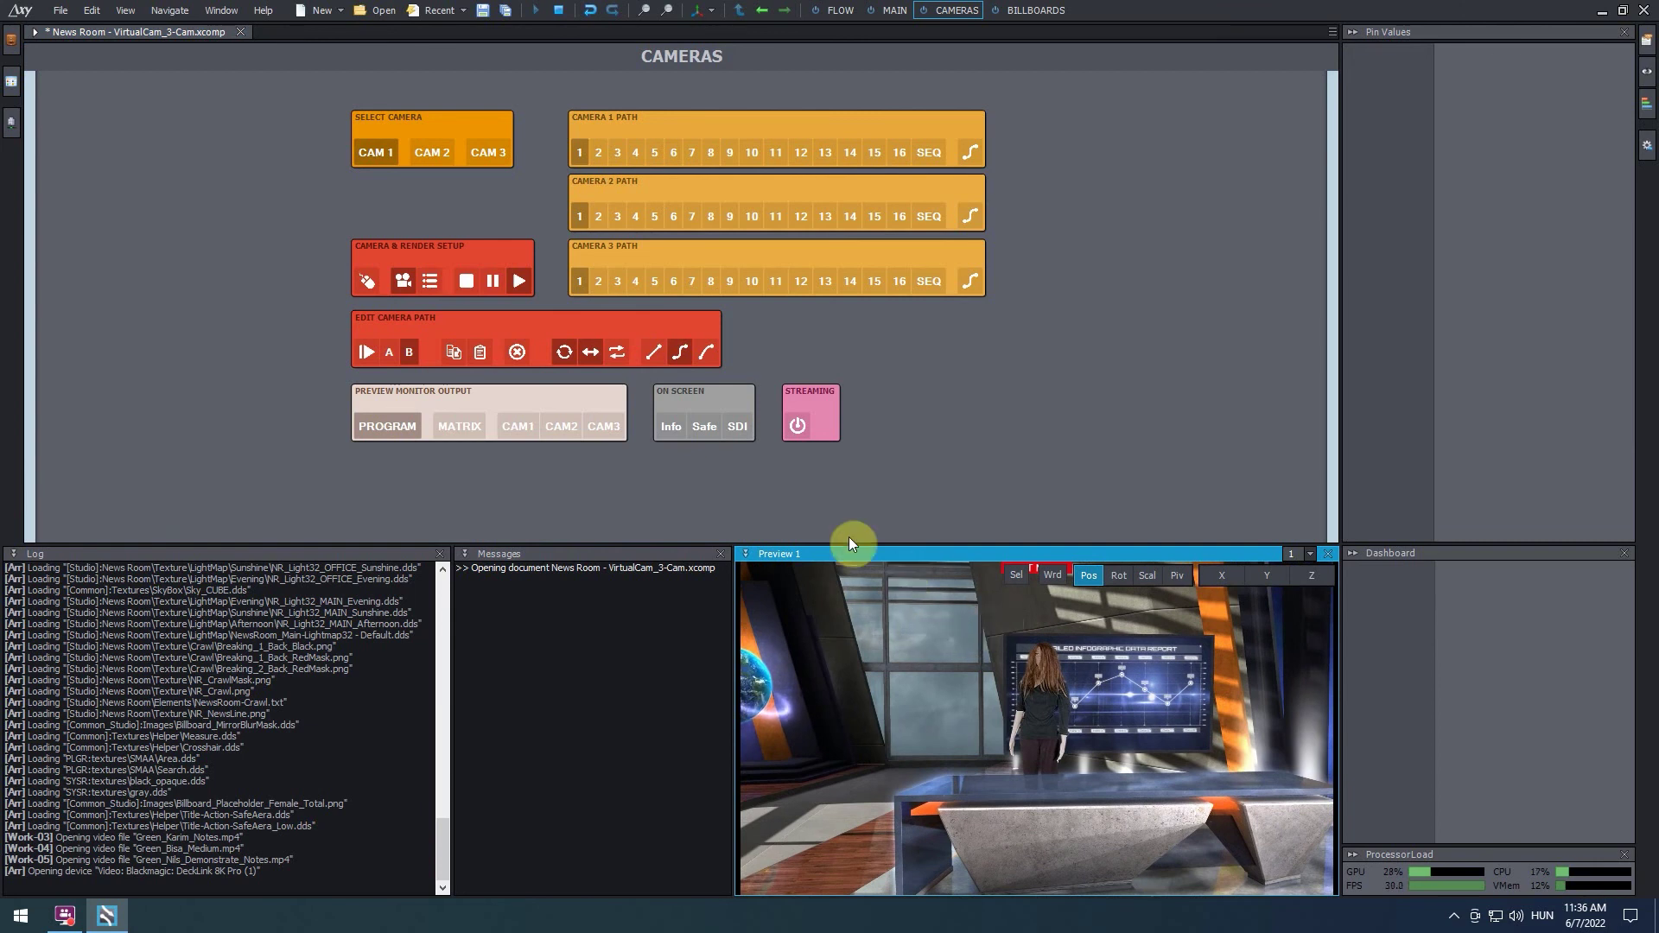
{"action": "left_click", "coordinate": [364, 353]}
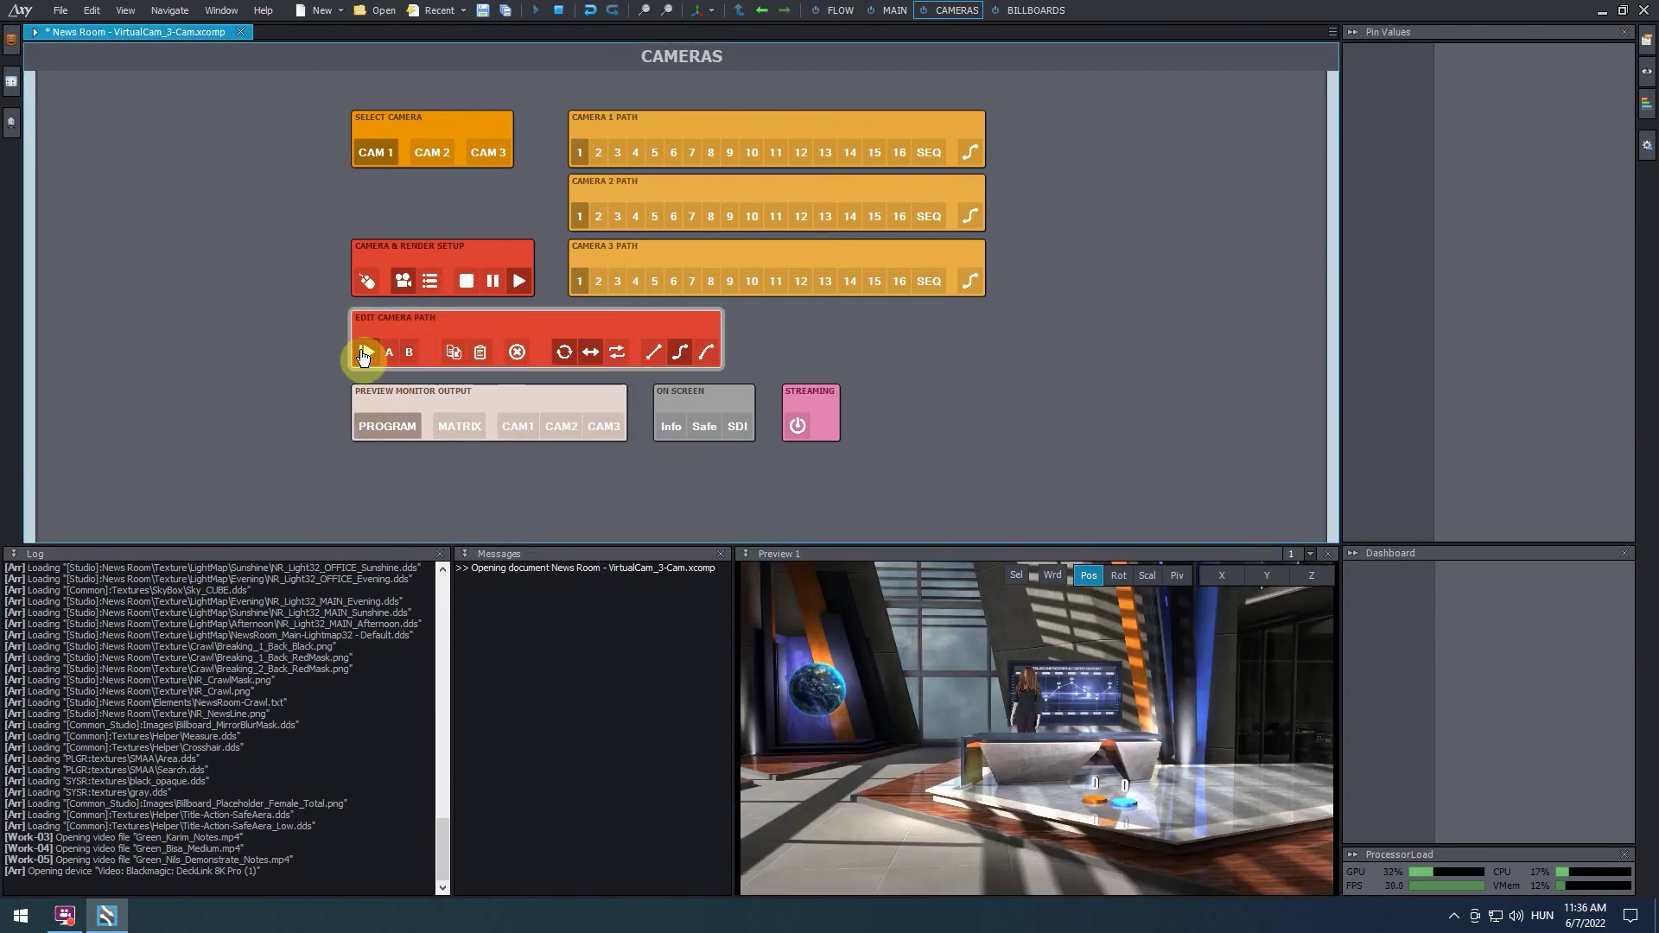